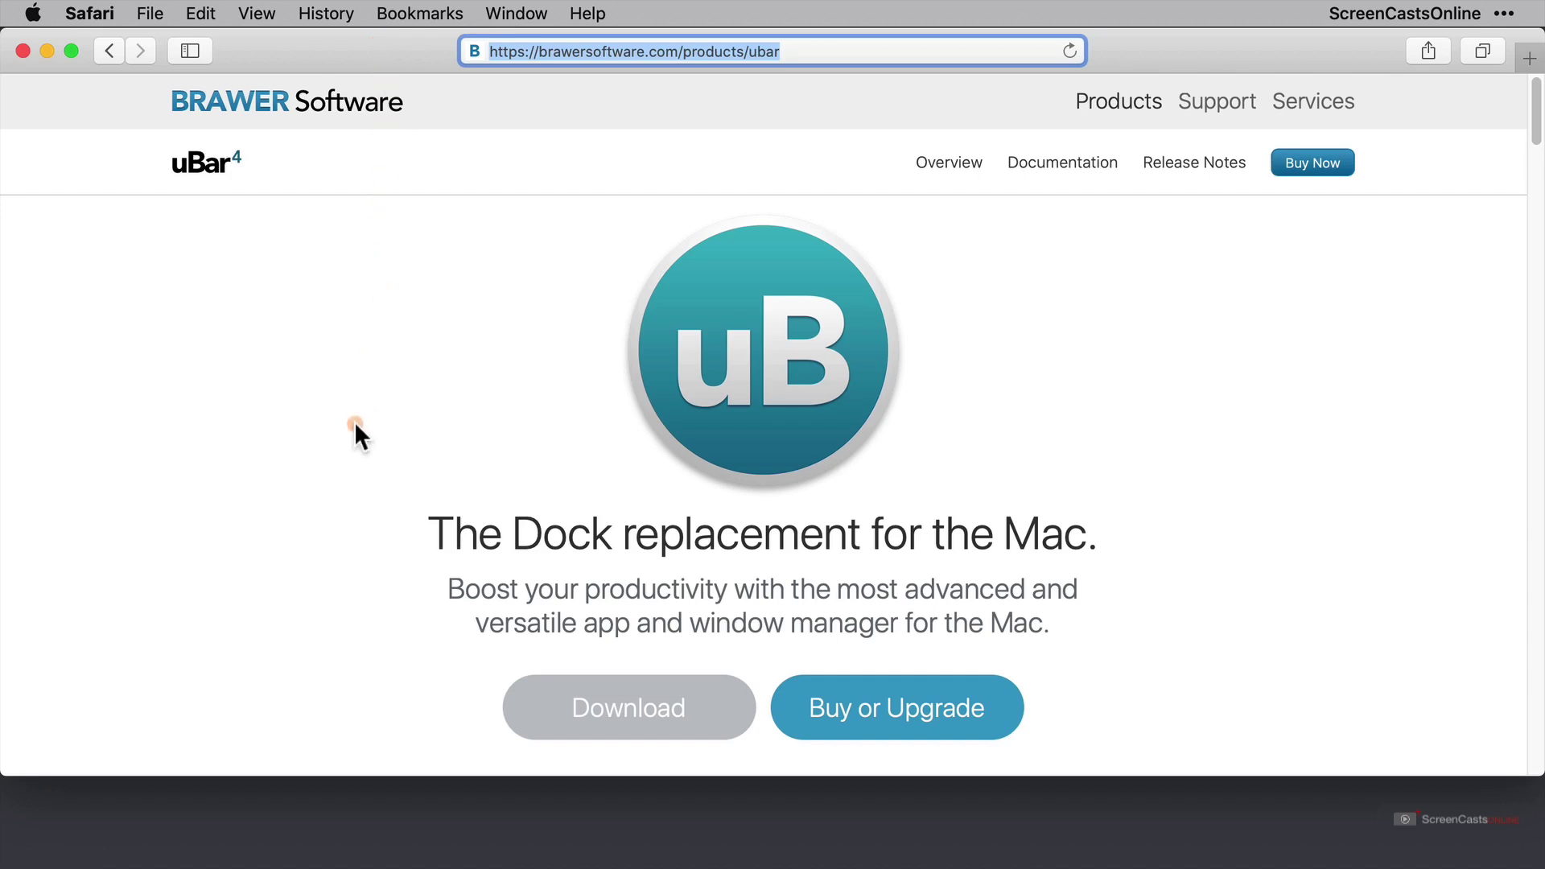
Scroll the uBar page to the Personal ($15/$30) and Commercial ($25/$50) license prices
scroll(354, 421, down, 5)
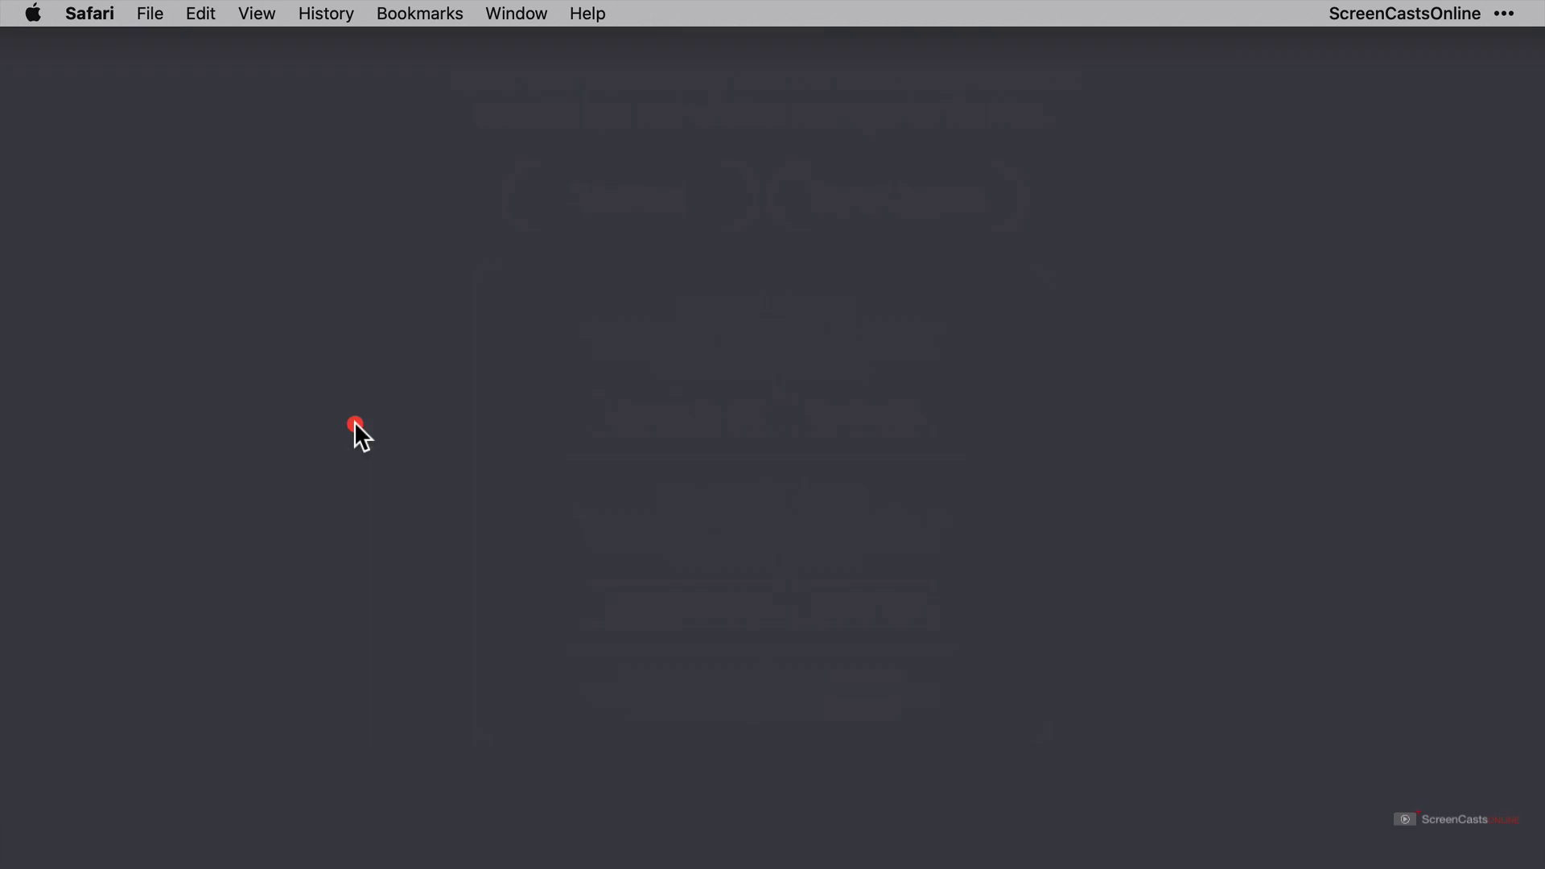
Launch Setapp through Spotlight search
key(super+space)
text(setapp)
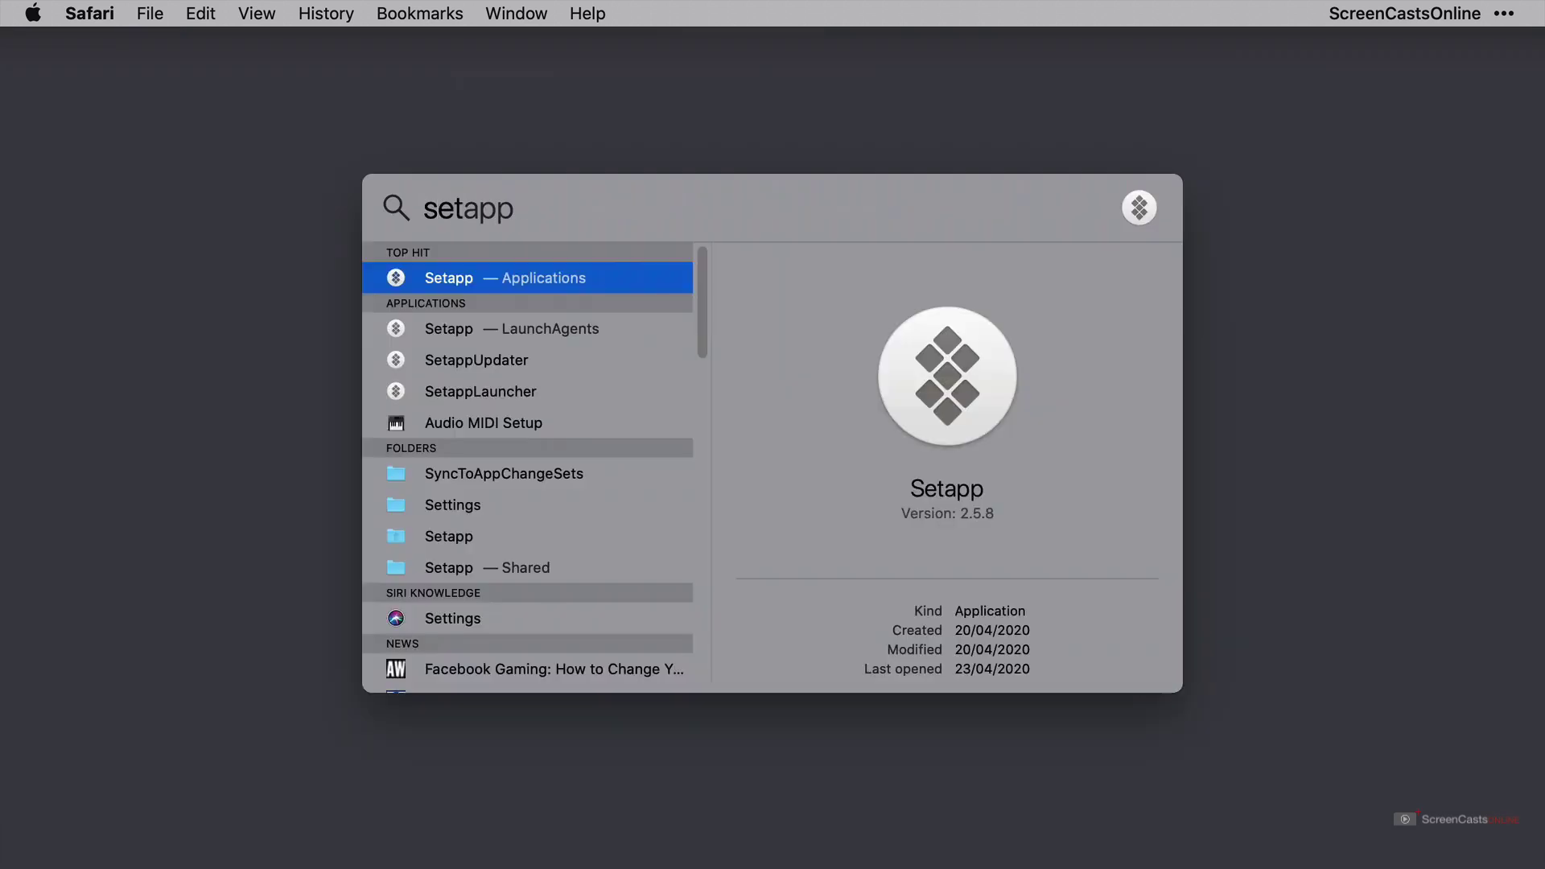
key(Return)
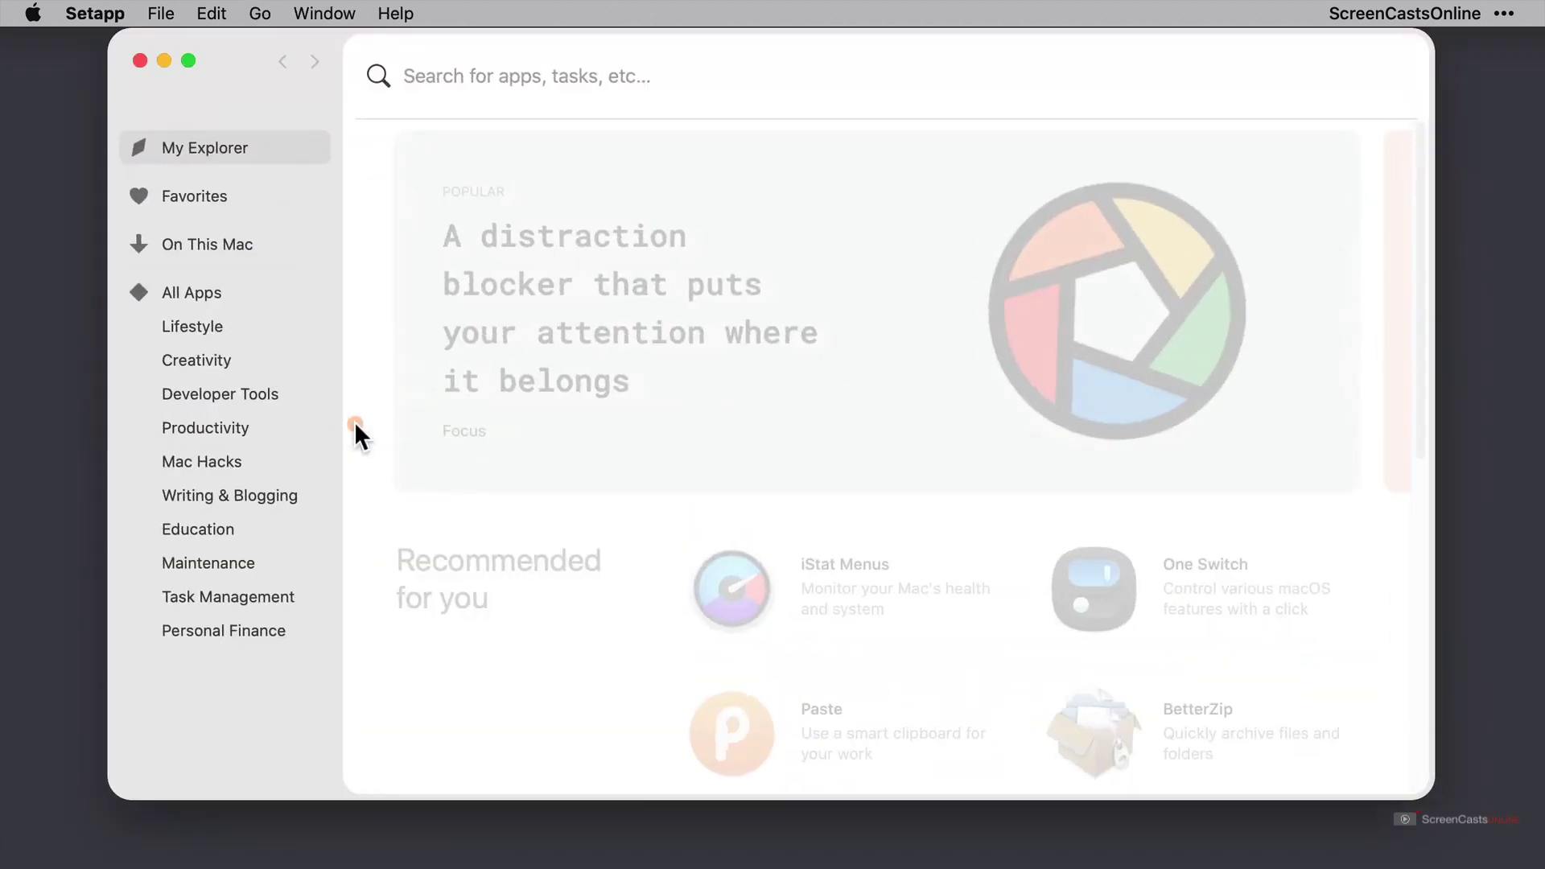
Find uBar in Setapp, open it, and allow its notifications
text(ub)
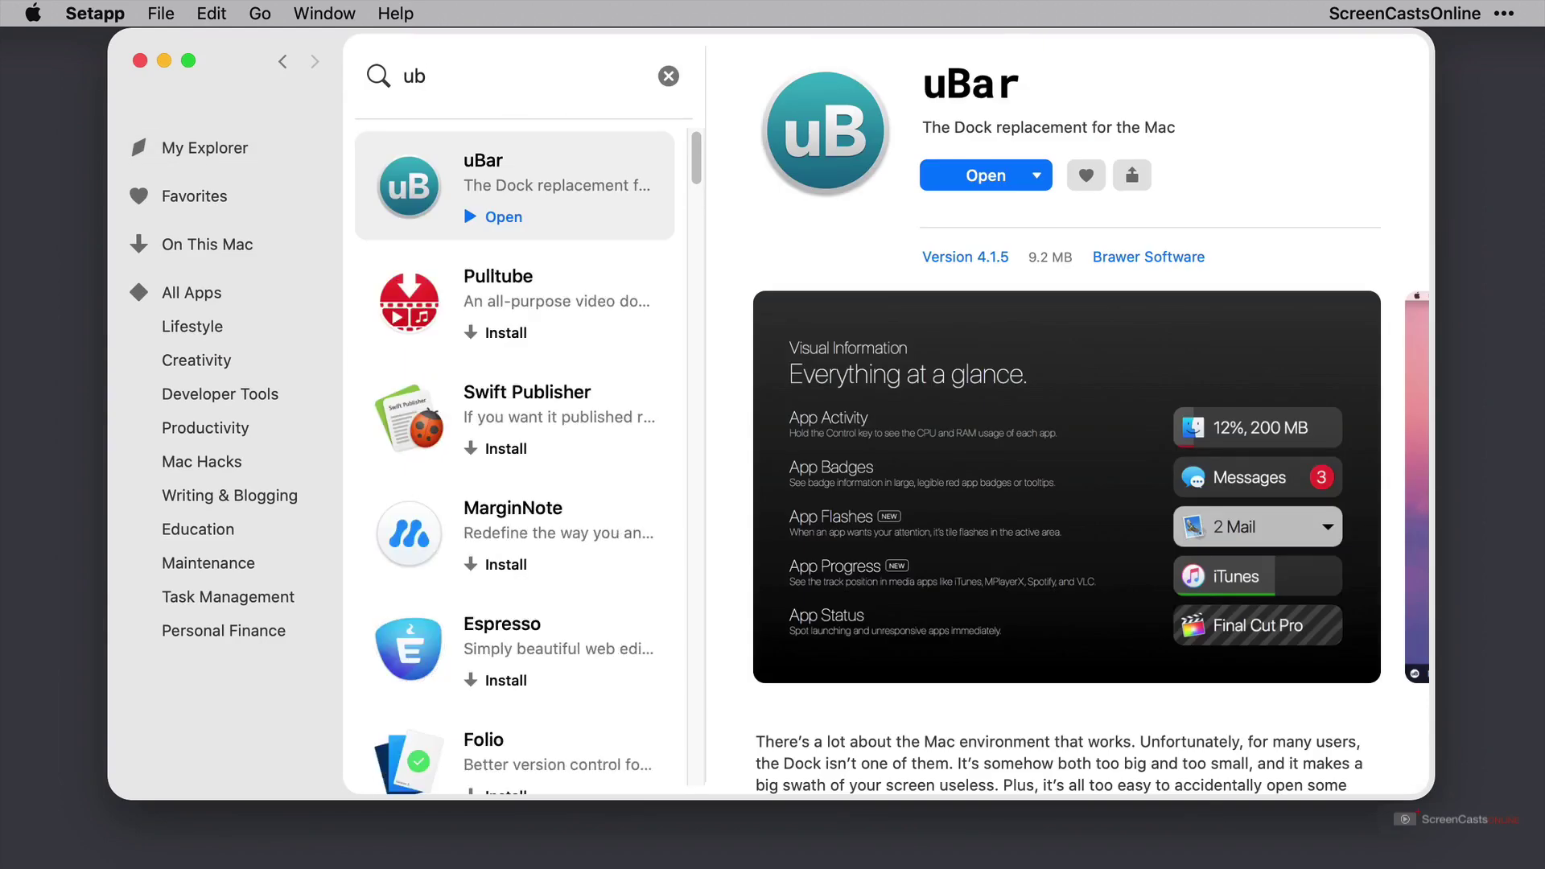
click(982, 177)
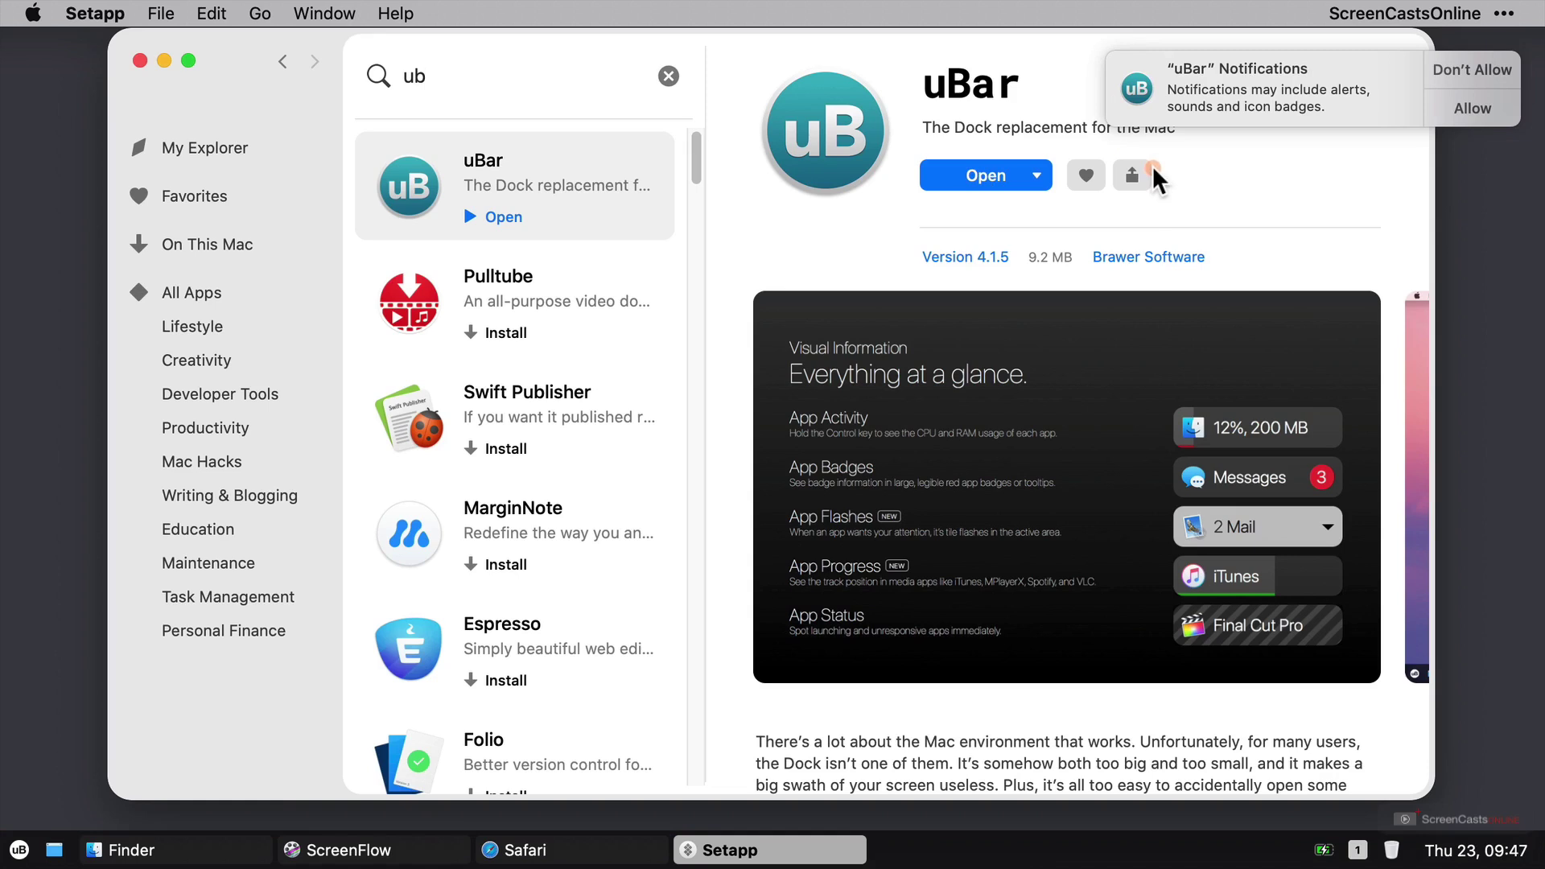
click(1448, 114)
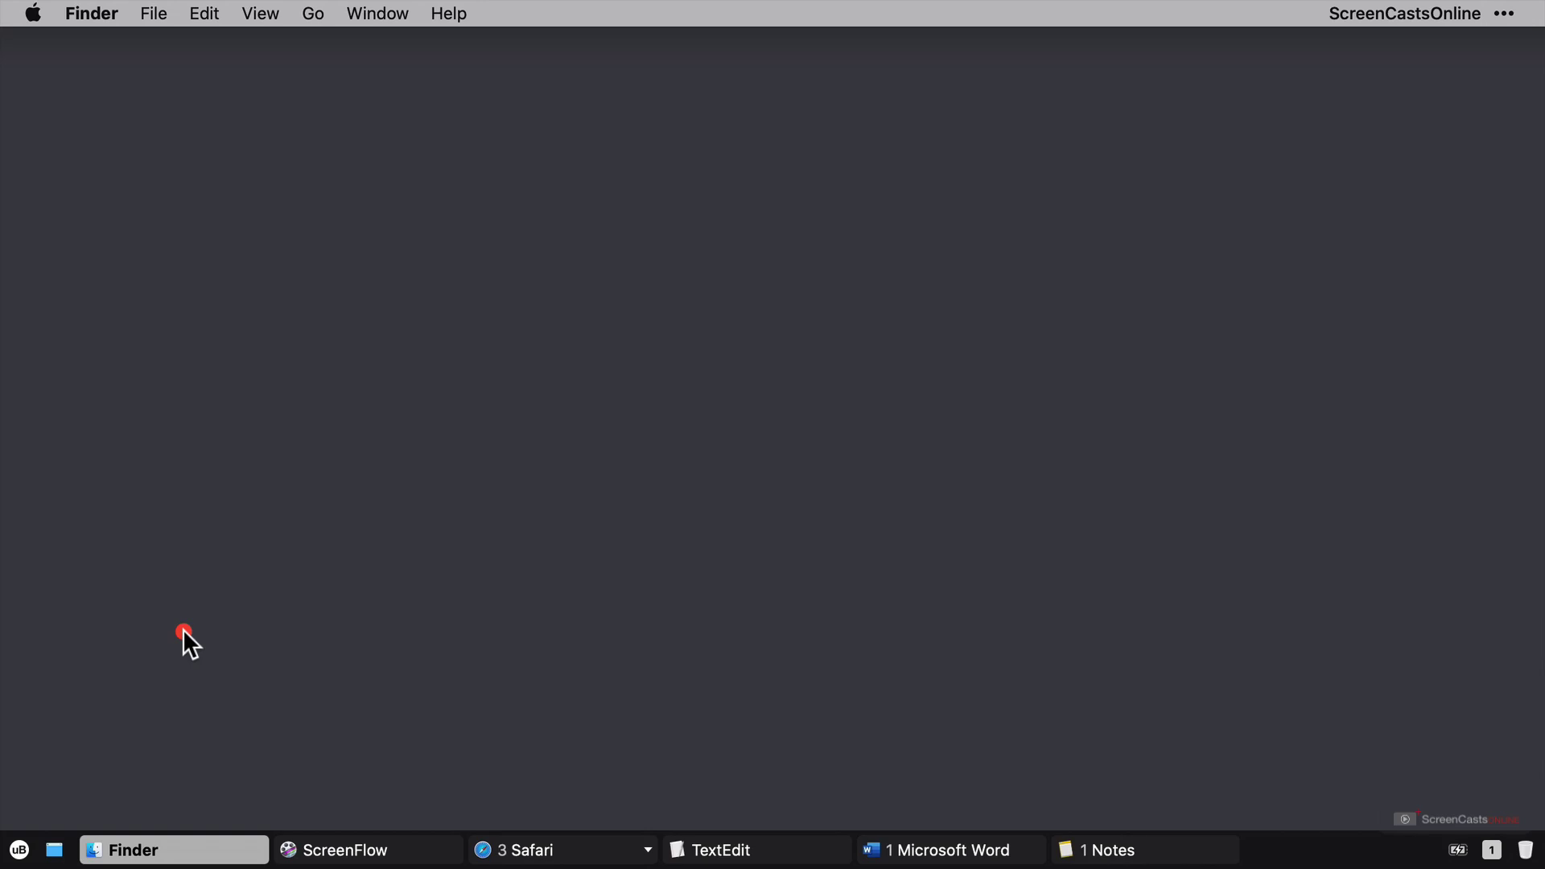
Open uBar's start menu to view Applications, user folders, System Preferences and power options
click(19, 849)
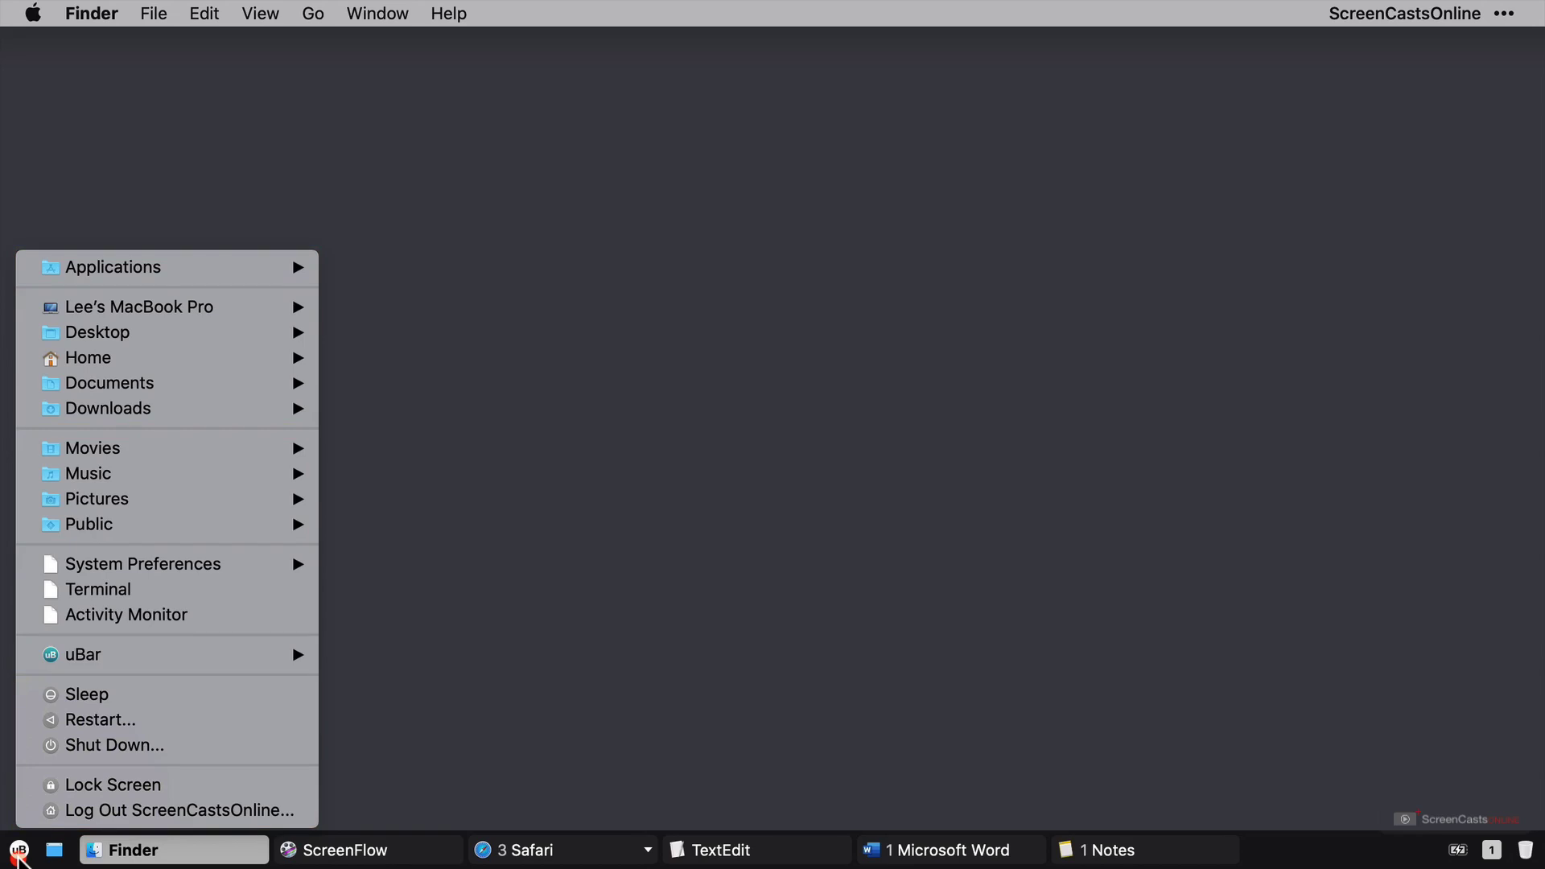
In uBar Preferences' Areas settings, set the Menu button to the user avatar
click(18, 855)
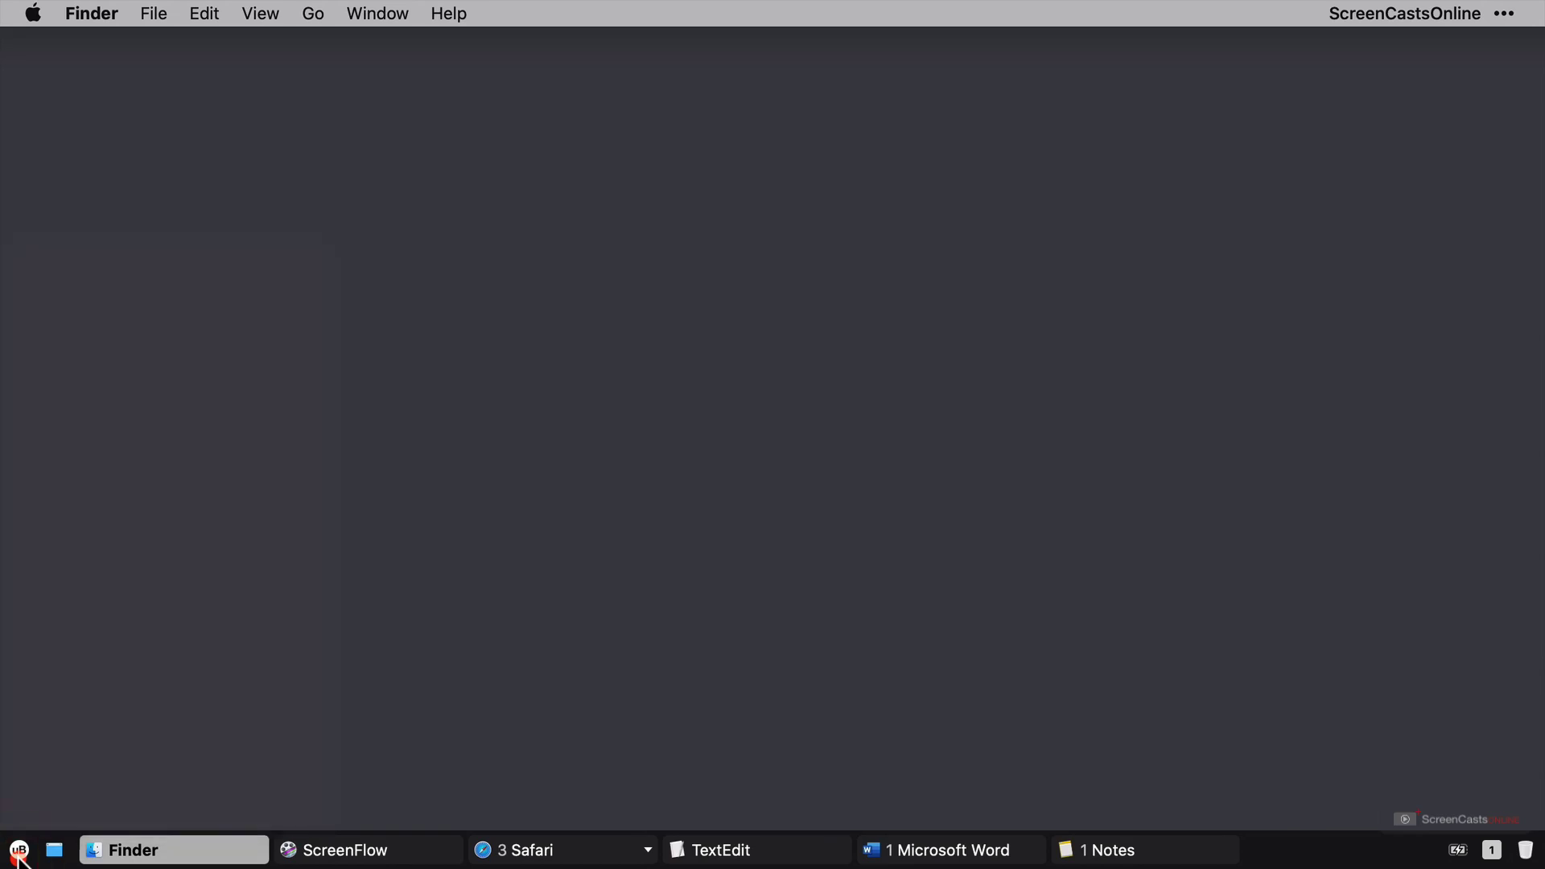
right_click(17, 855)
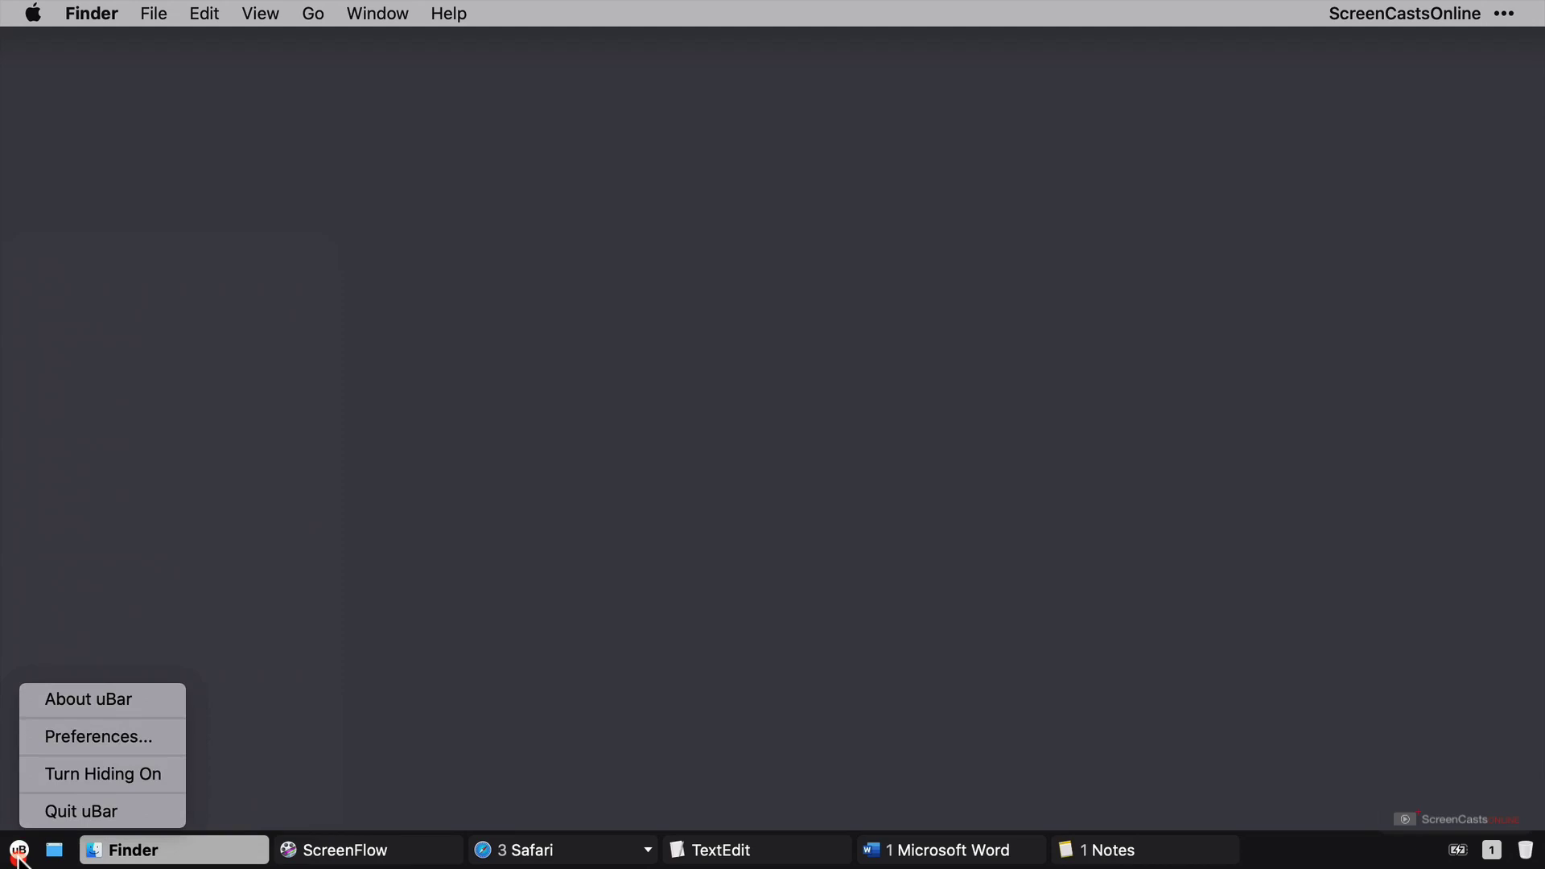
click(70, 737)
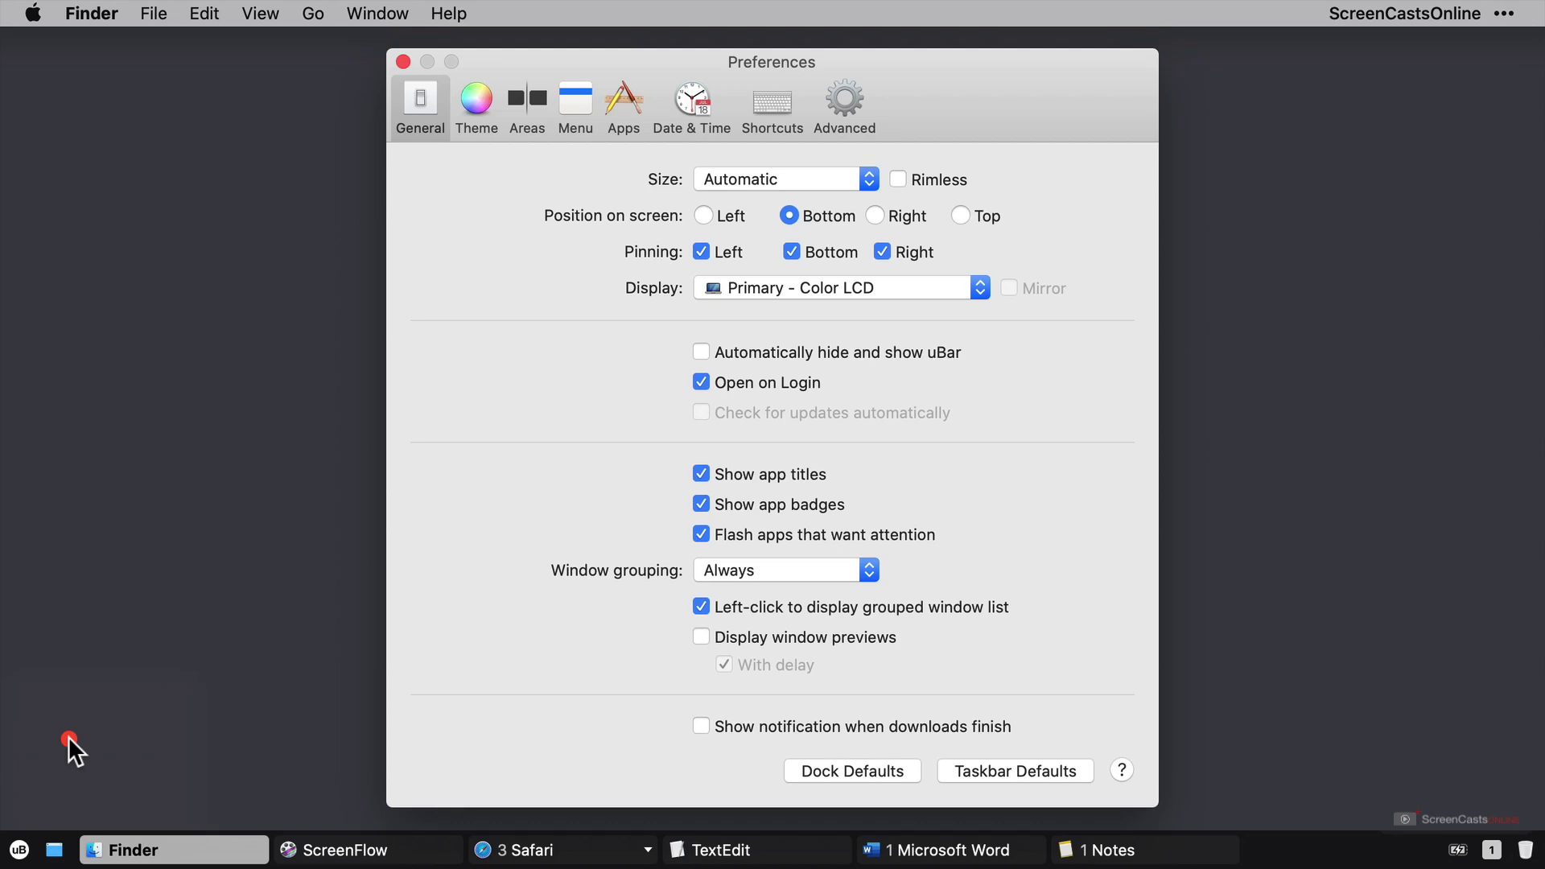
click(523, 112)
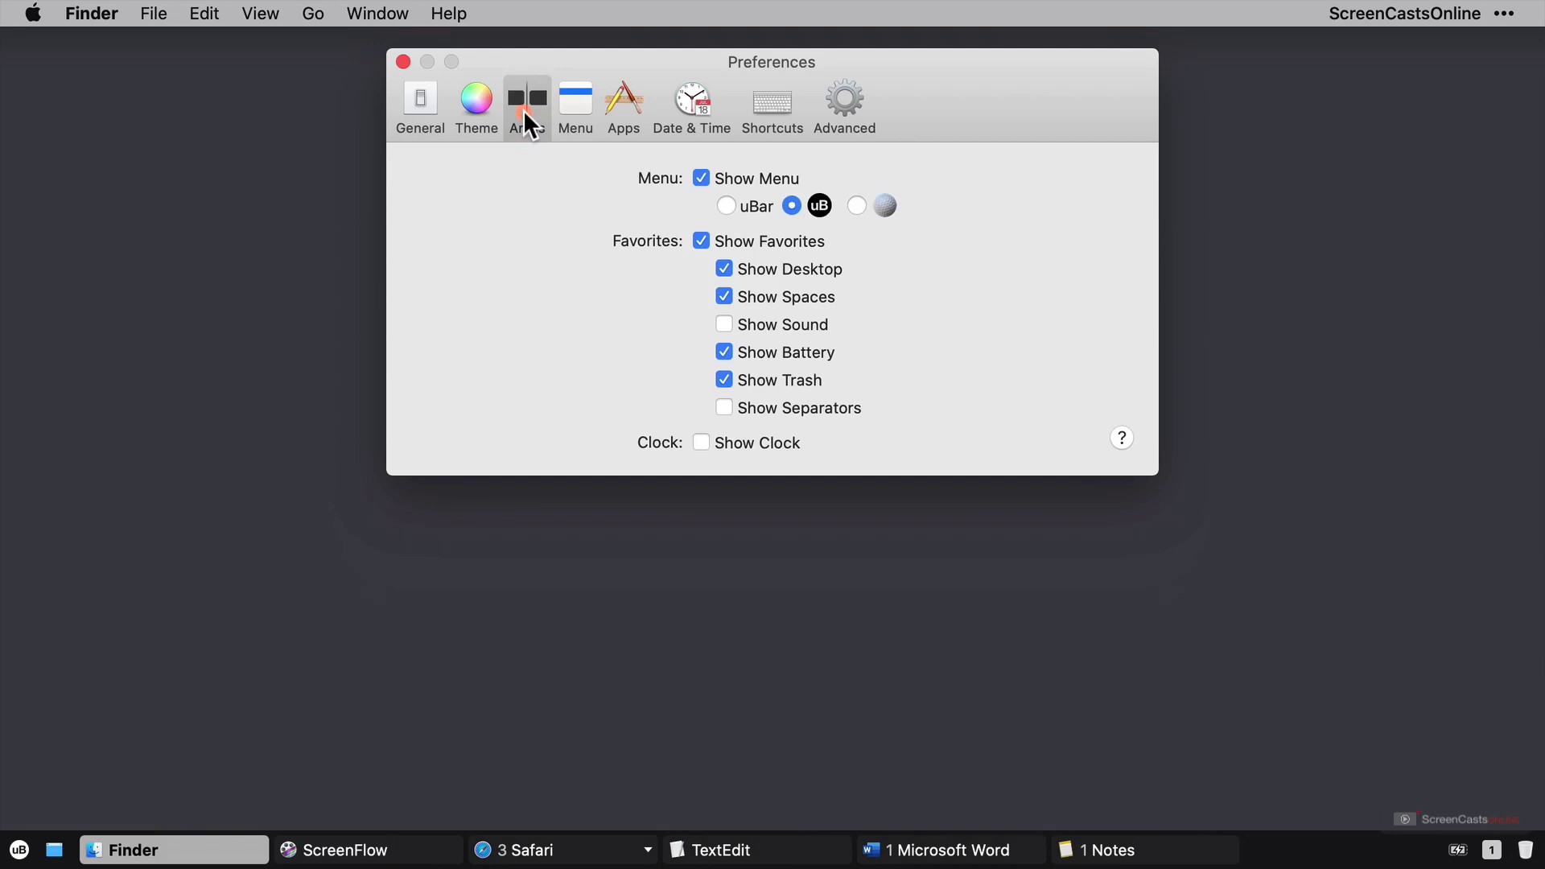
click(725, 205)
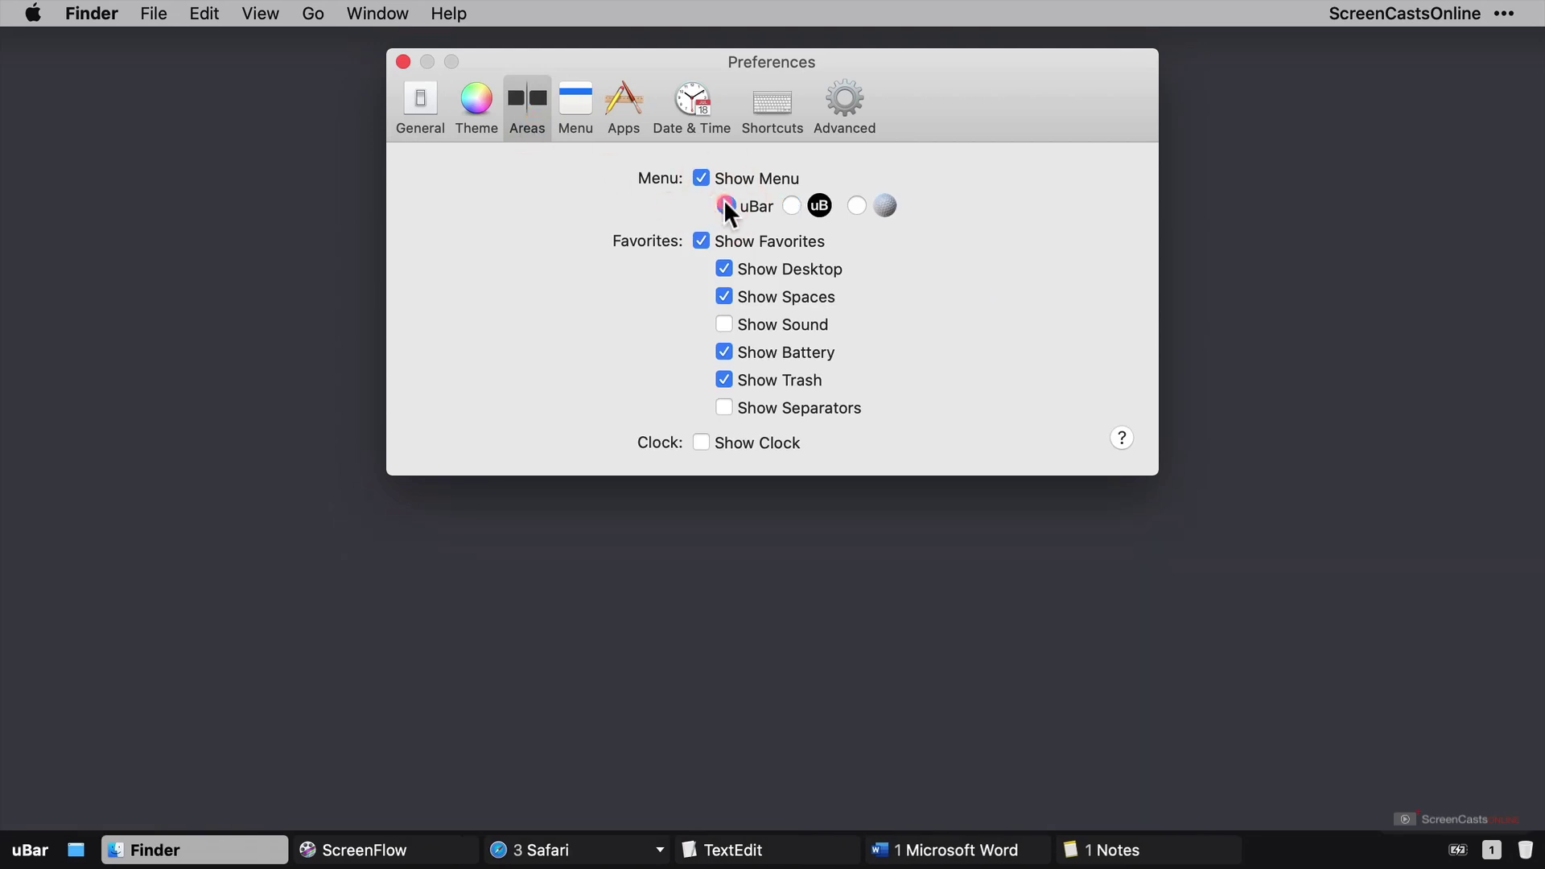
click(856, 206)
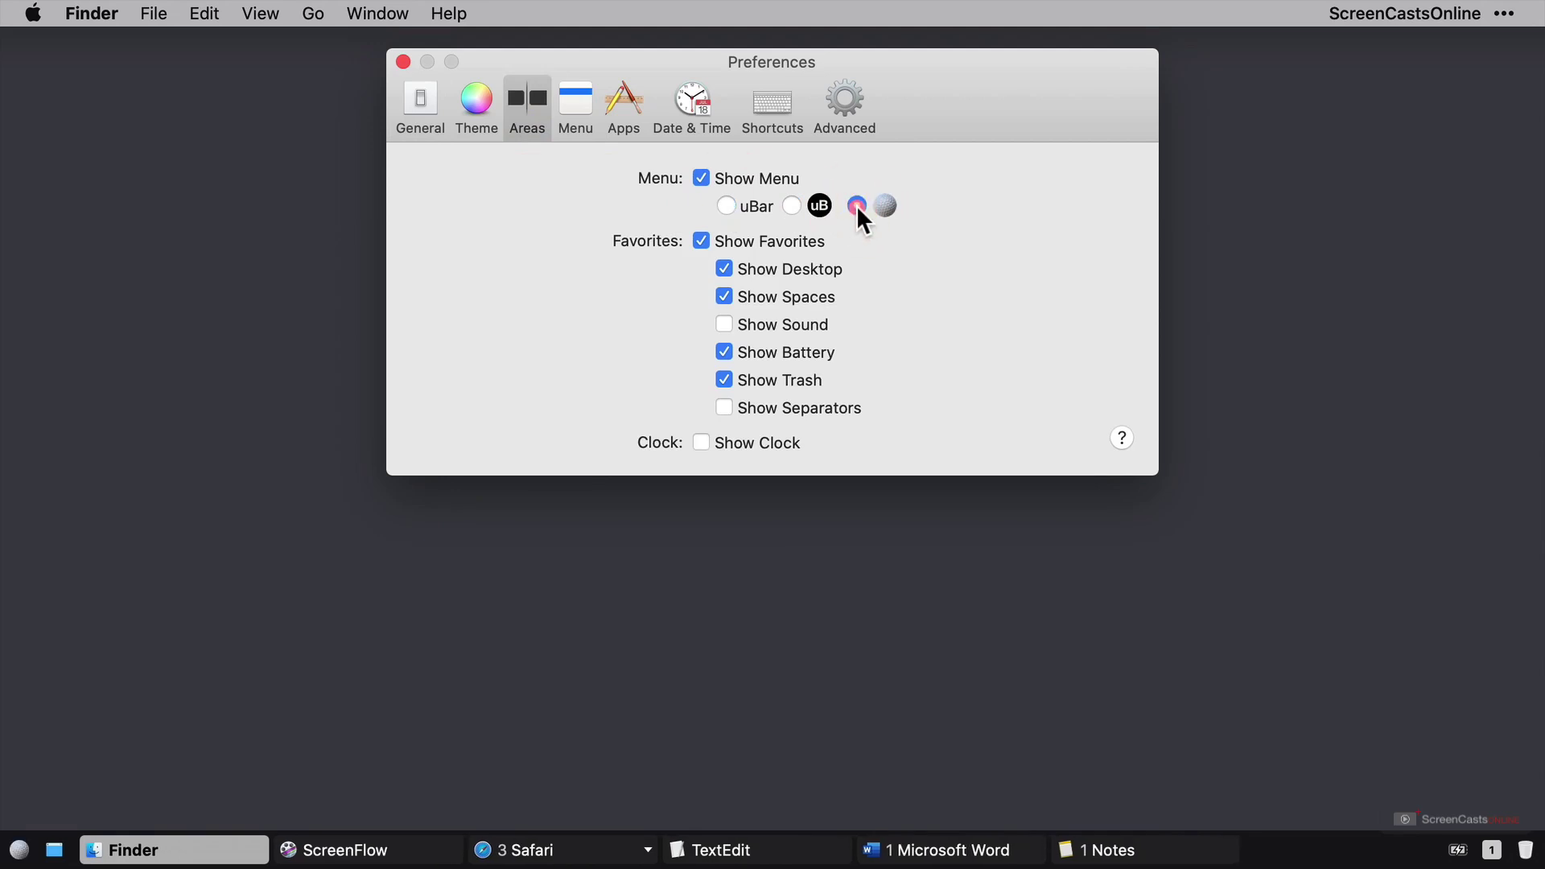
click(857, 205)
click(403, 61)
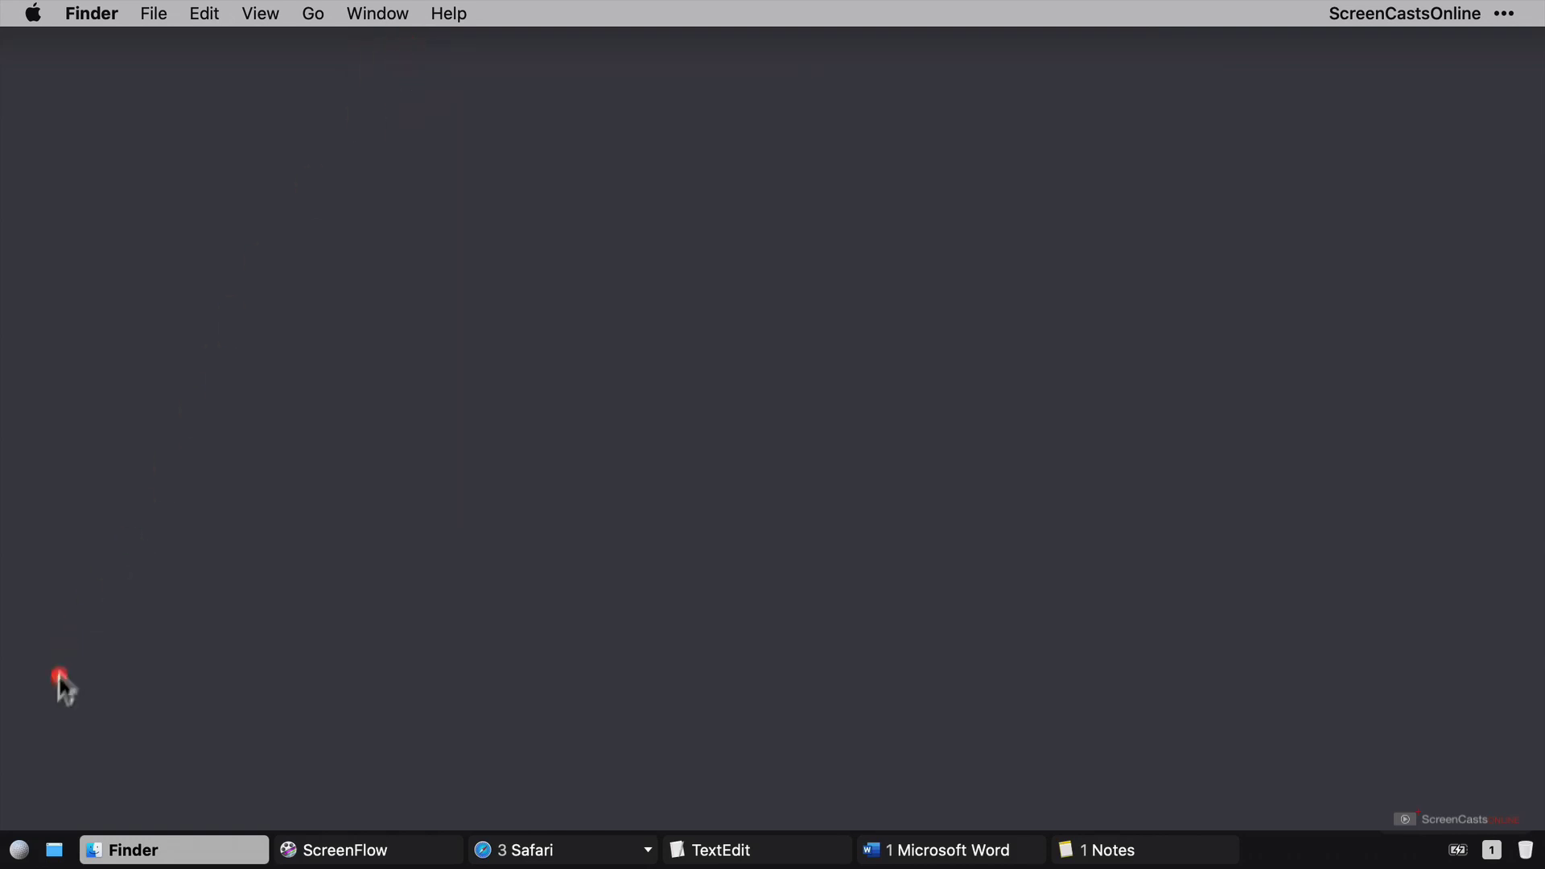
click(18, 849)
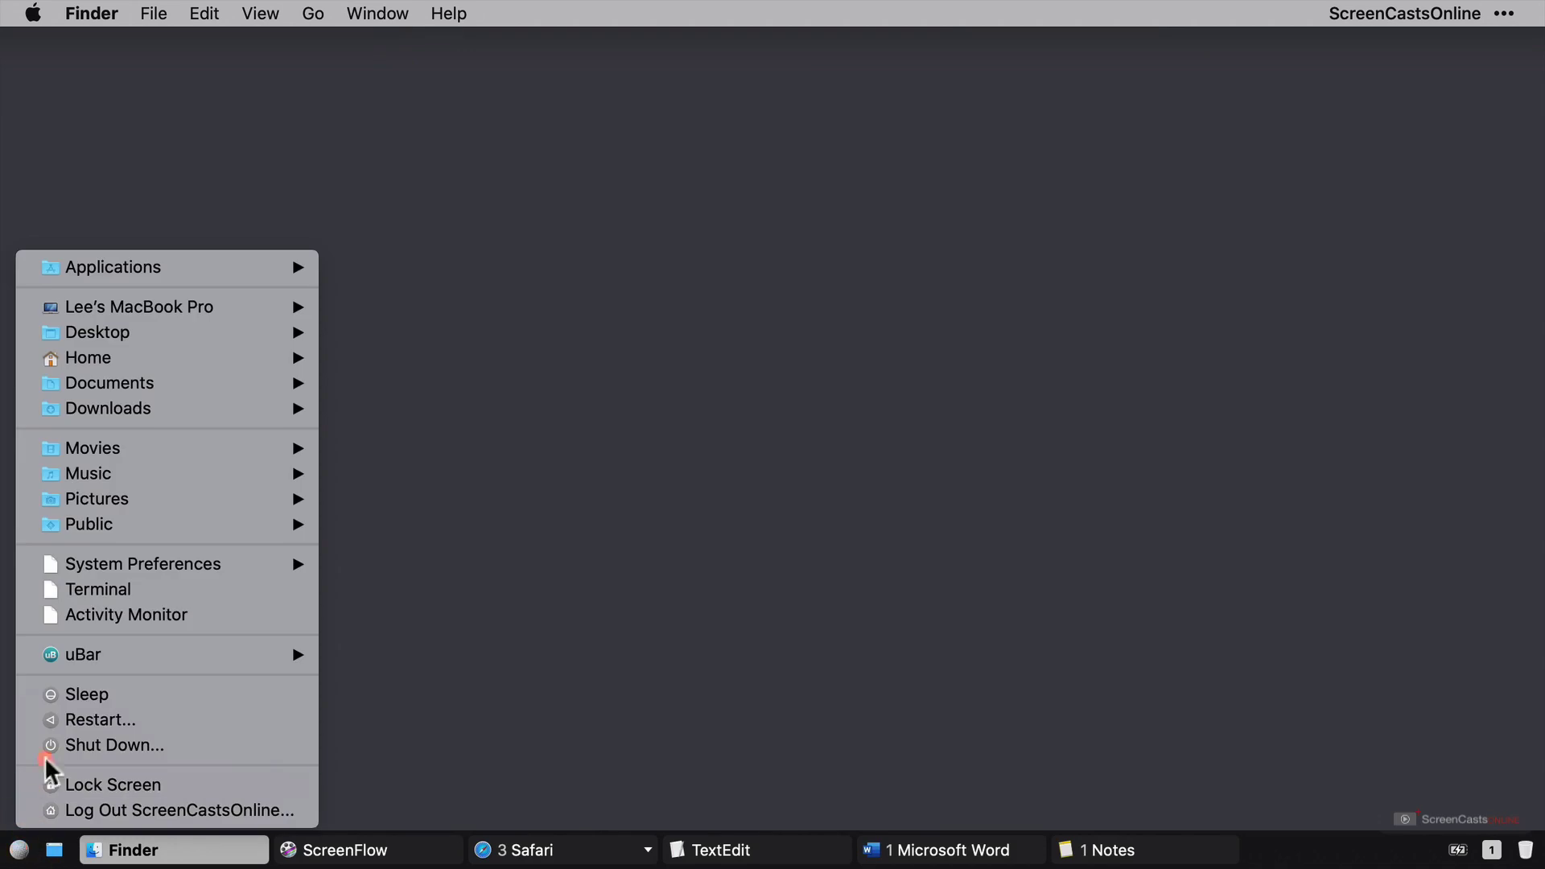
click(108, 656)
drag(110, 658, 366, 690)
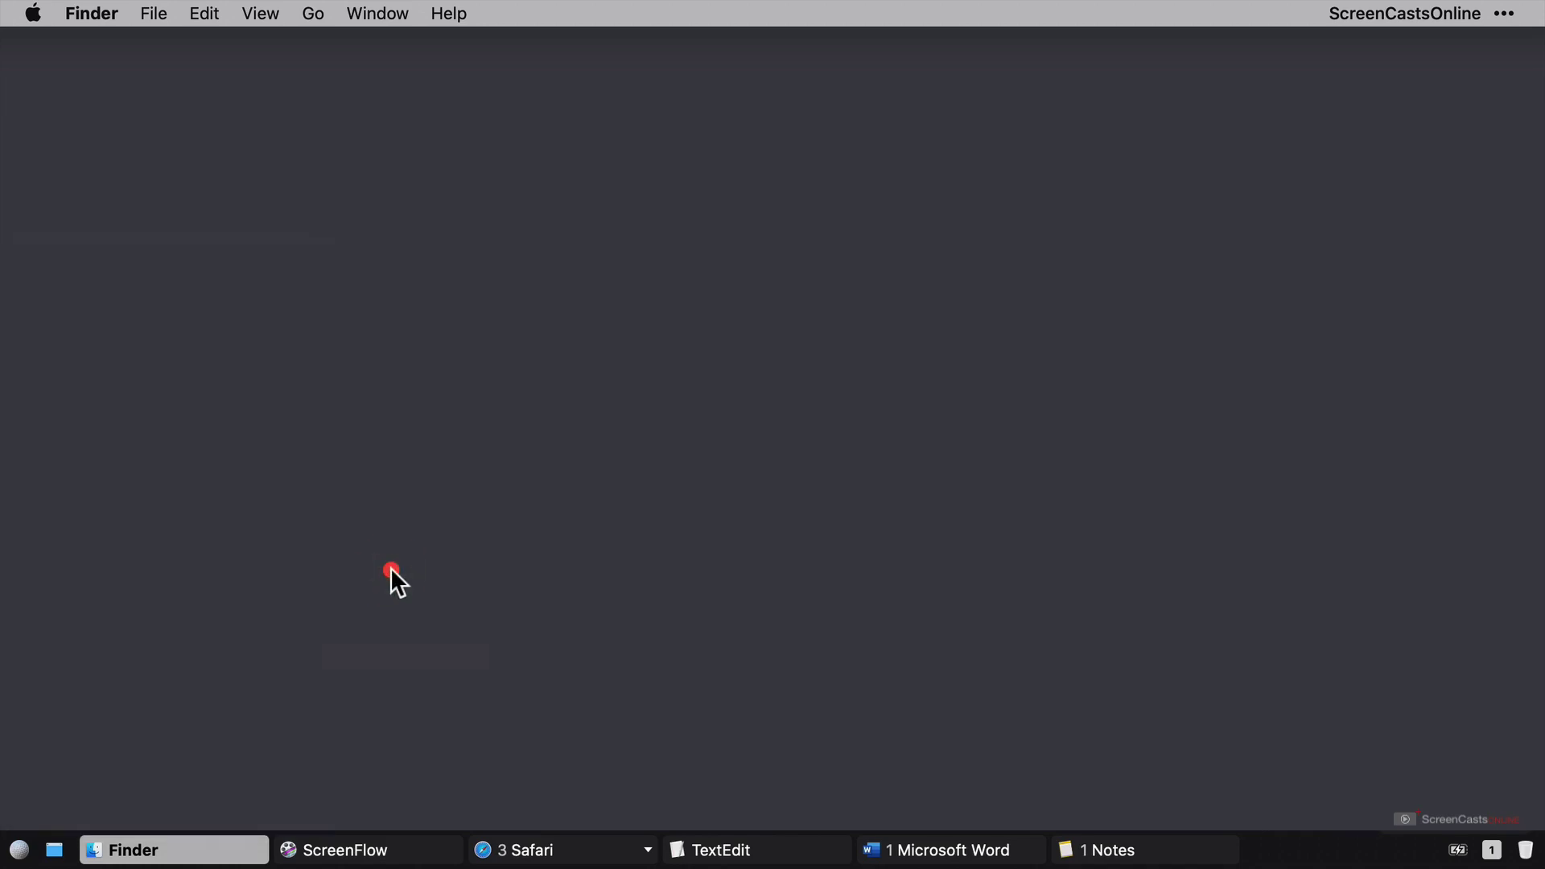
click(17, 850)
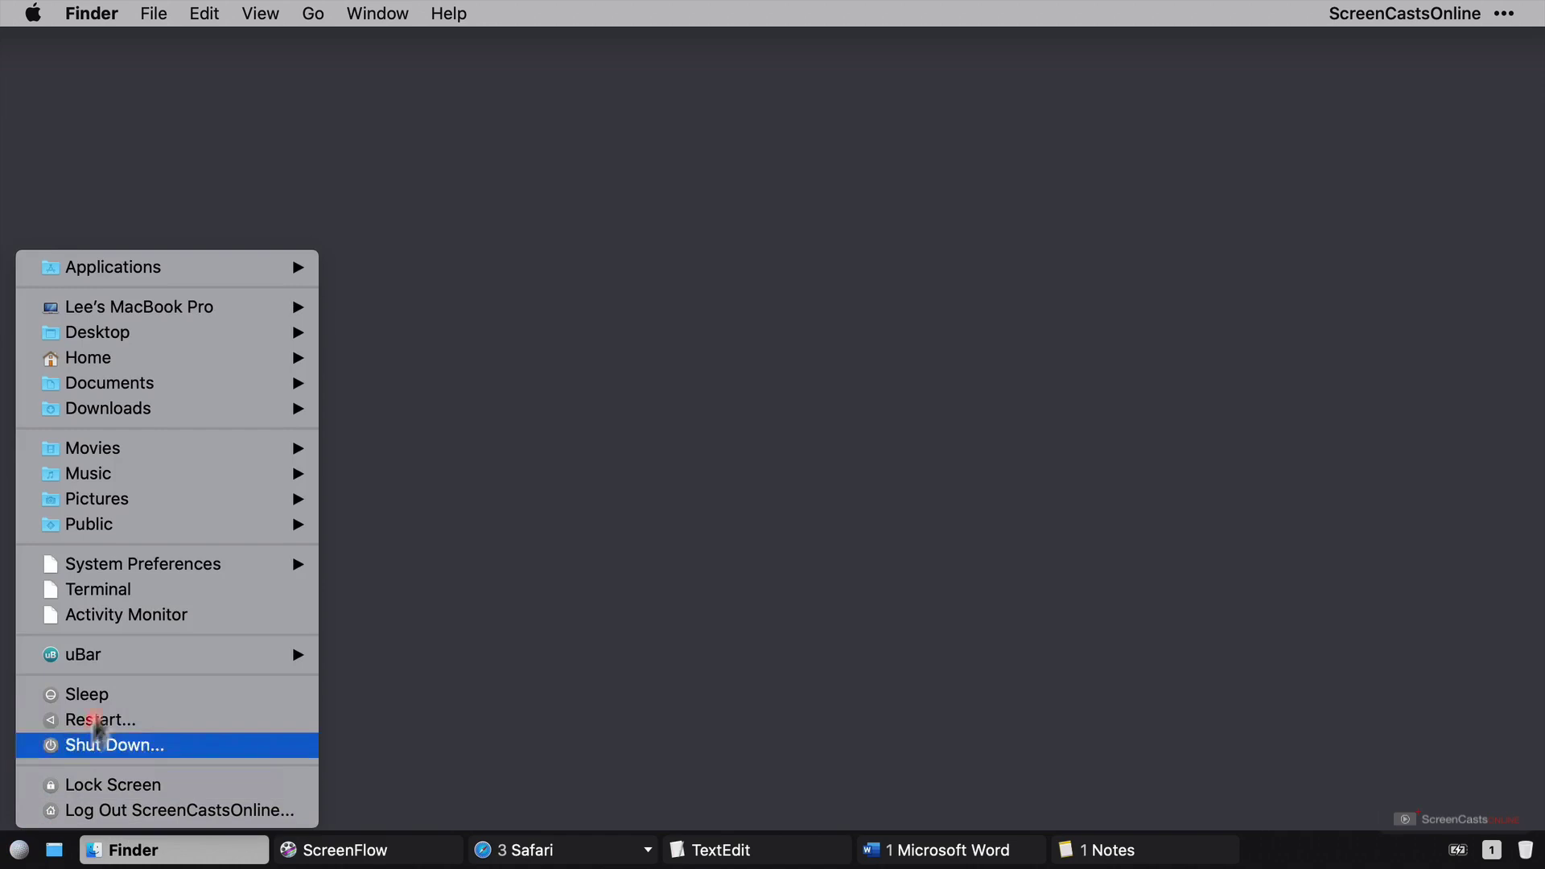
click(221, 269)
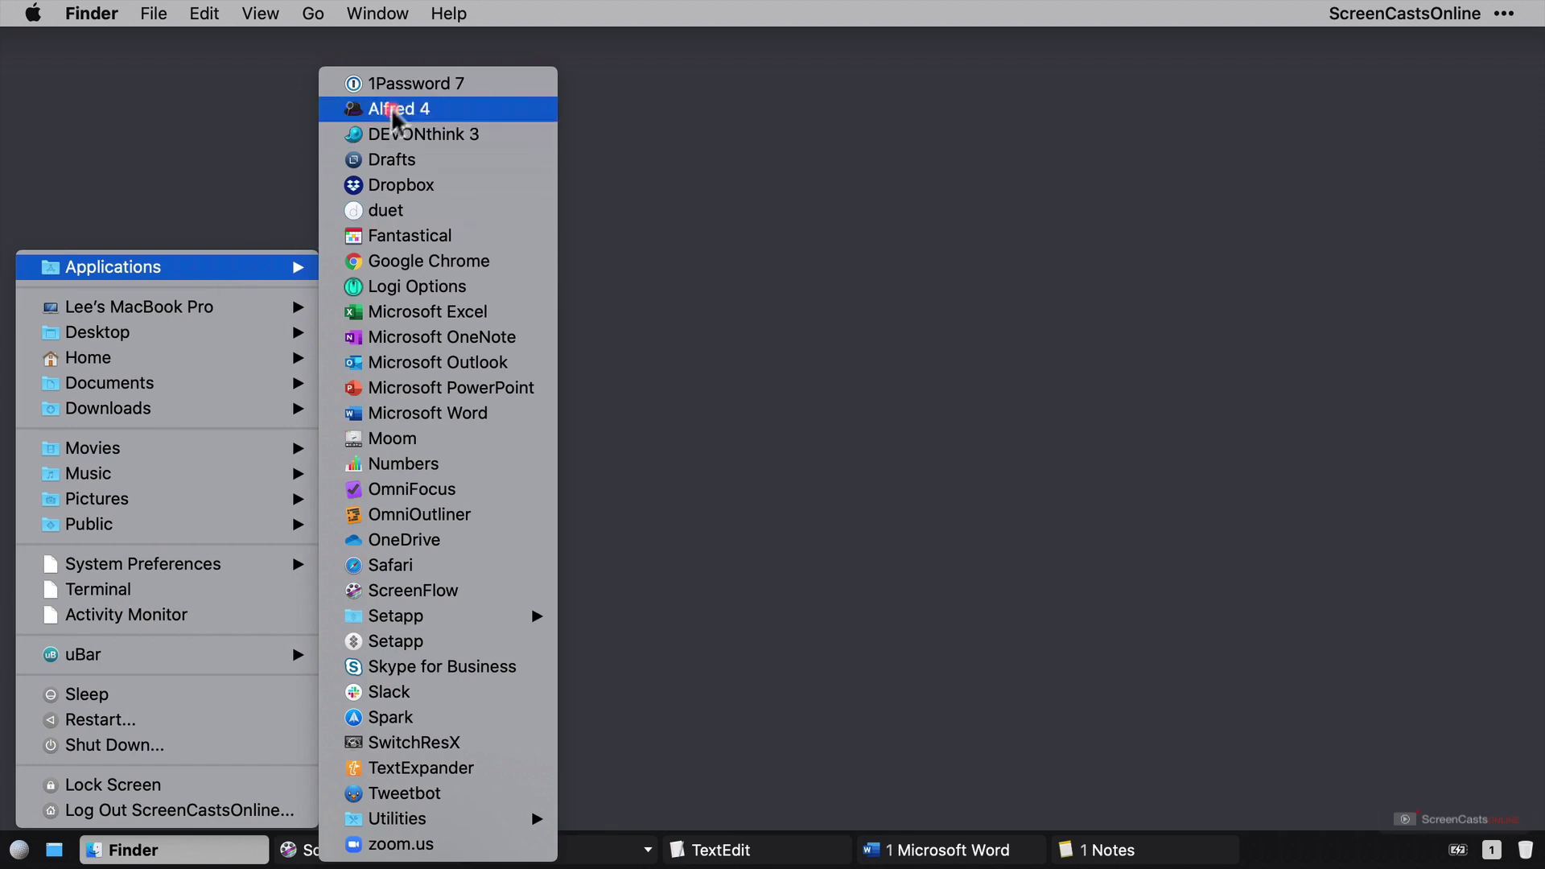
click(400, 240)
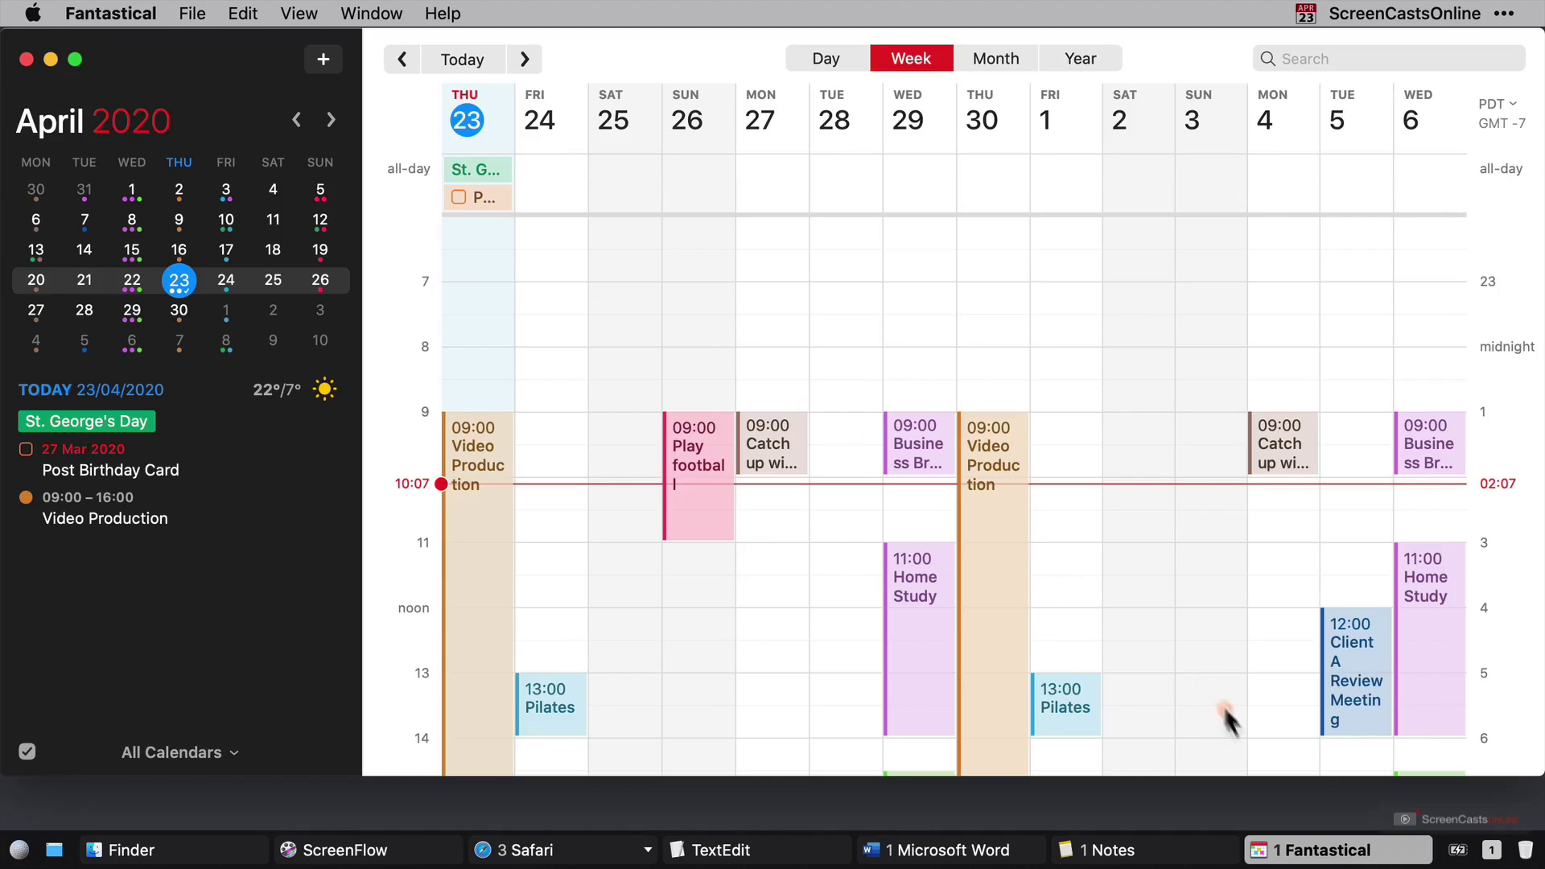
click(1293, 834)
right_click(1301, 837)
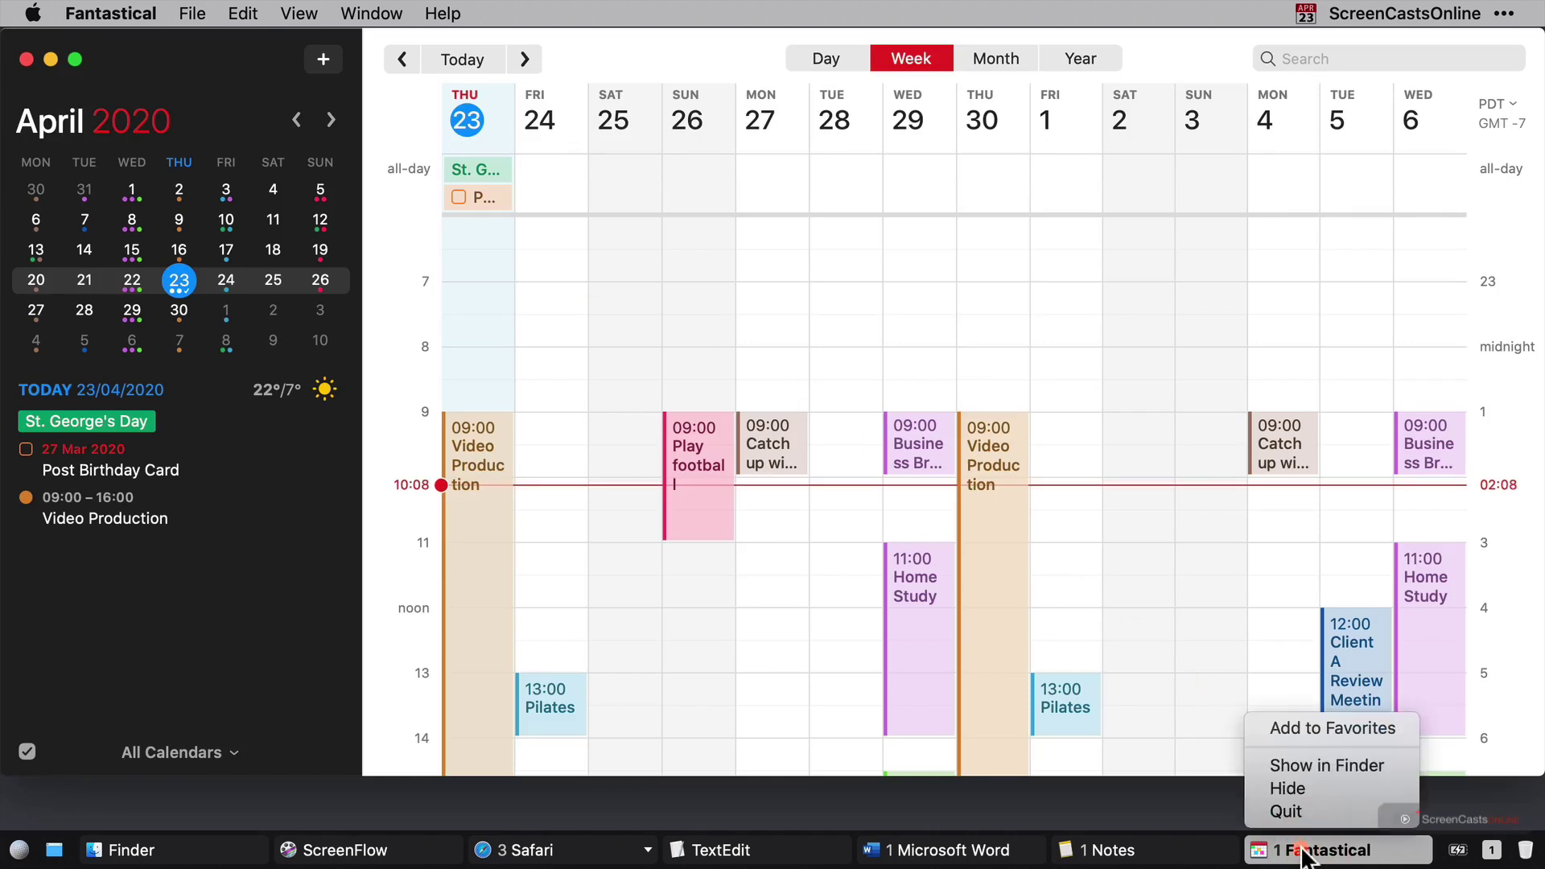
click(1307, 815)
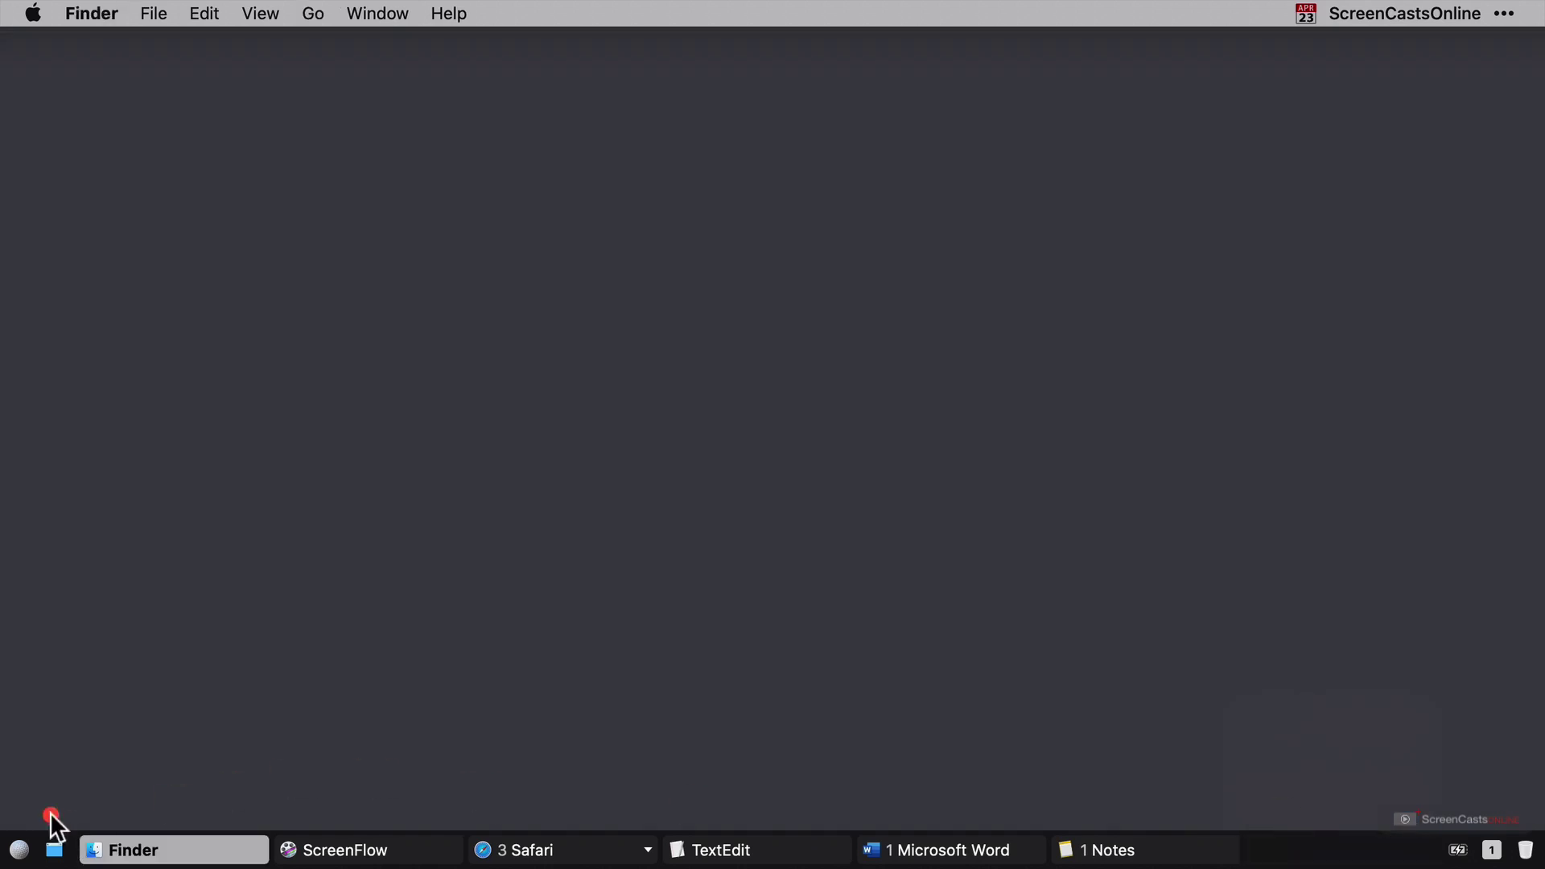
Grant uBar access to the Downloads folder from the start menu
click(18, 852)
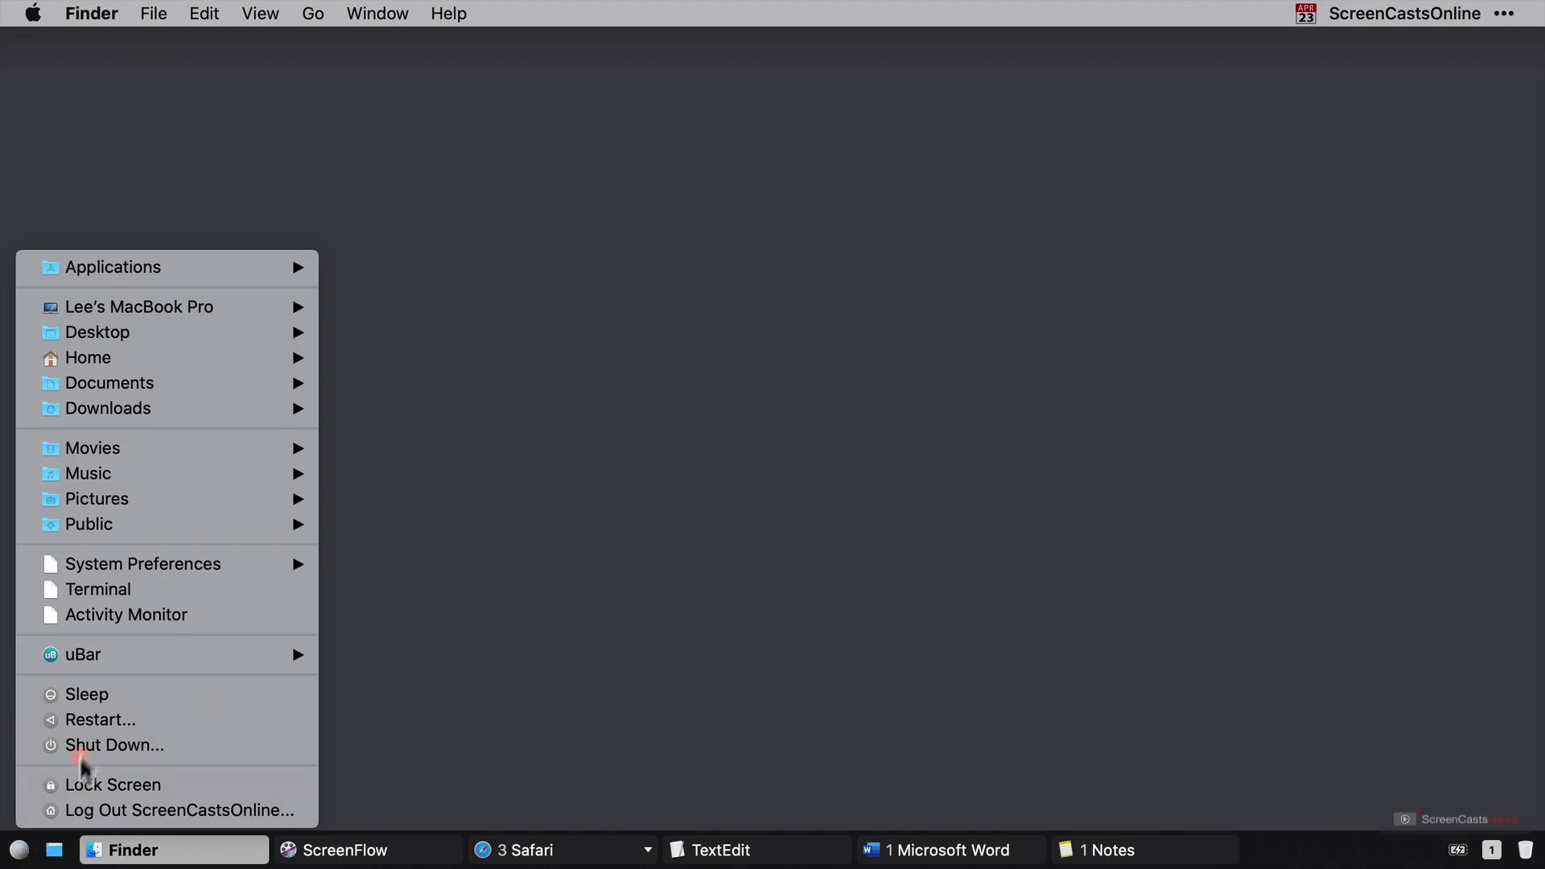
mouse_move(173, 409)
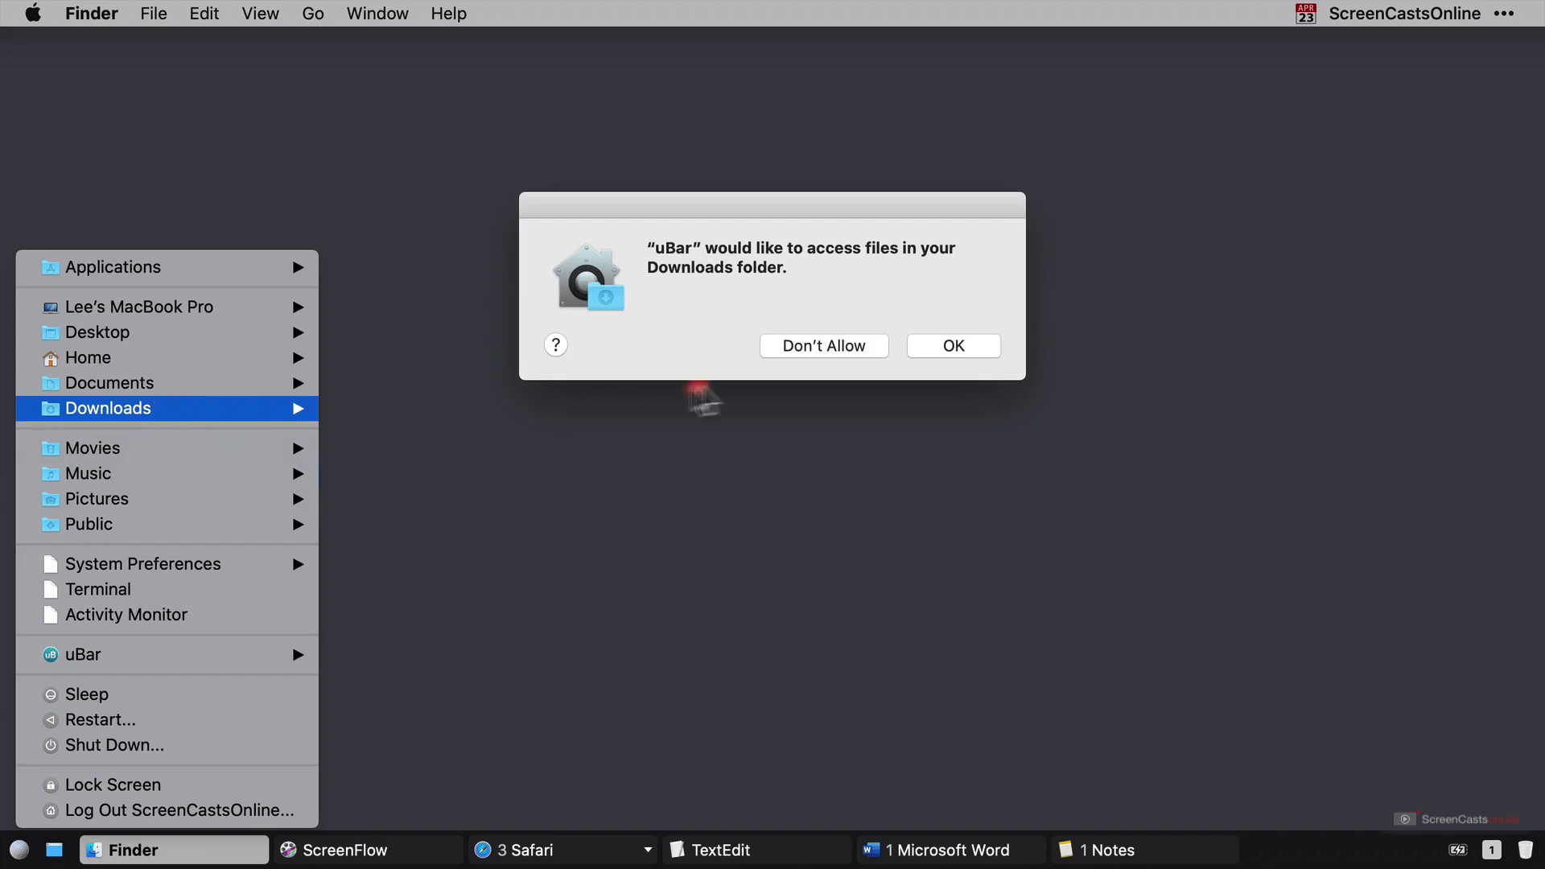
click(941, 345)
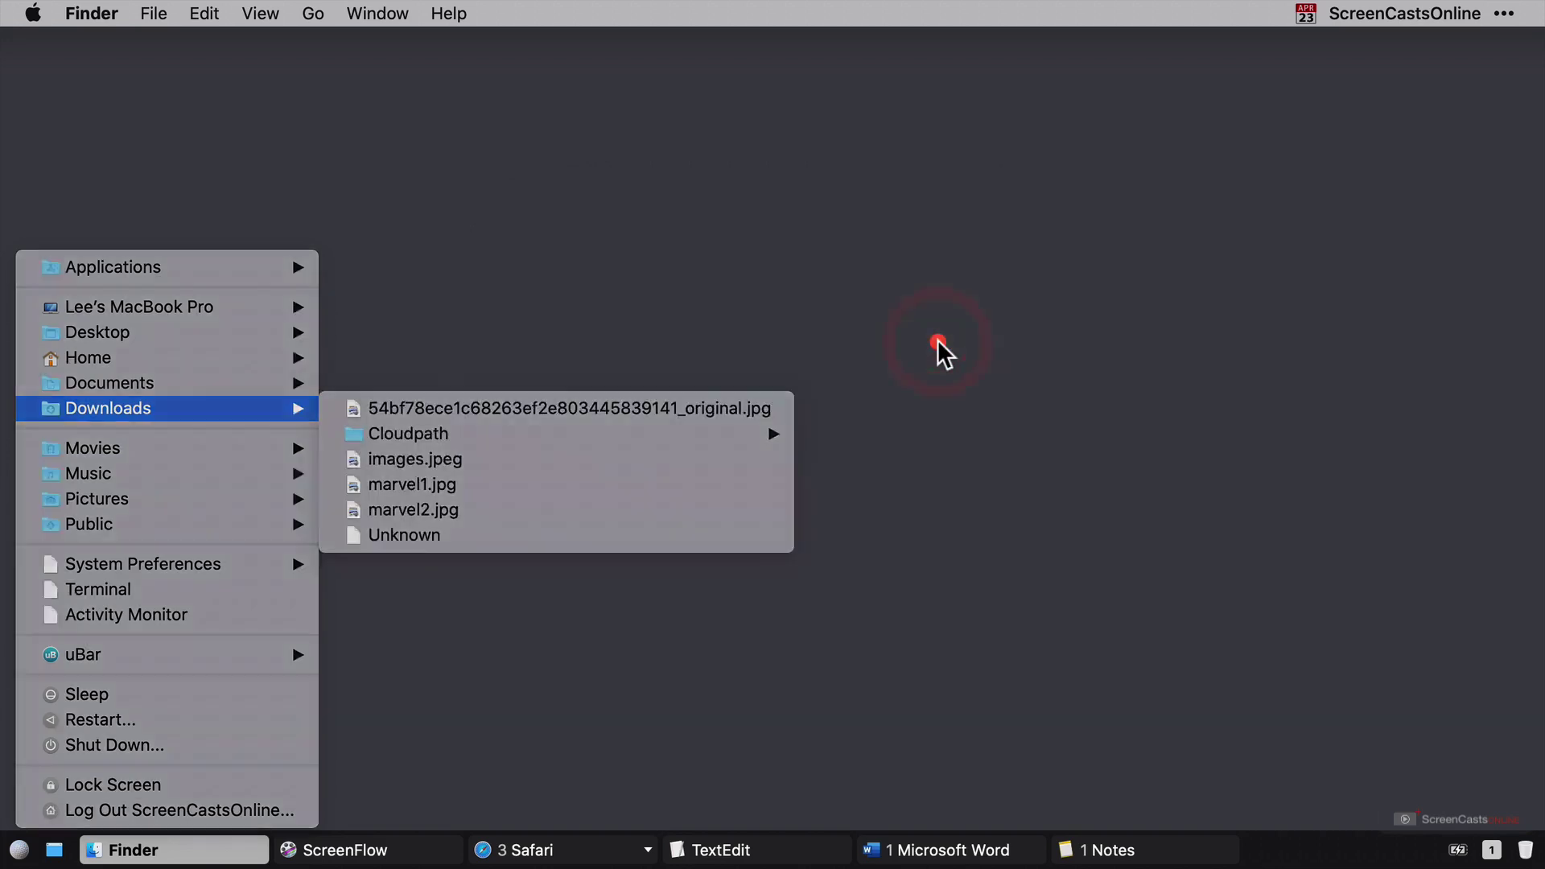
click(466, 517)
Open the 'Space Corps Directive 349' document from the start menu's Documents folder
click(18, 851)
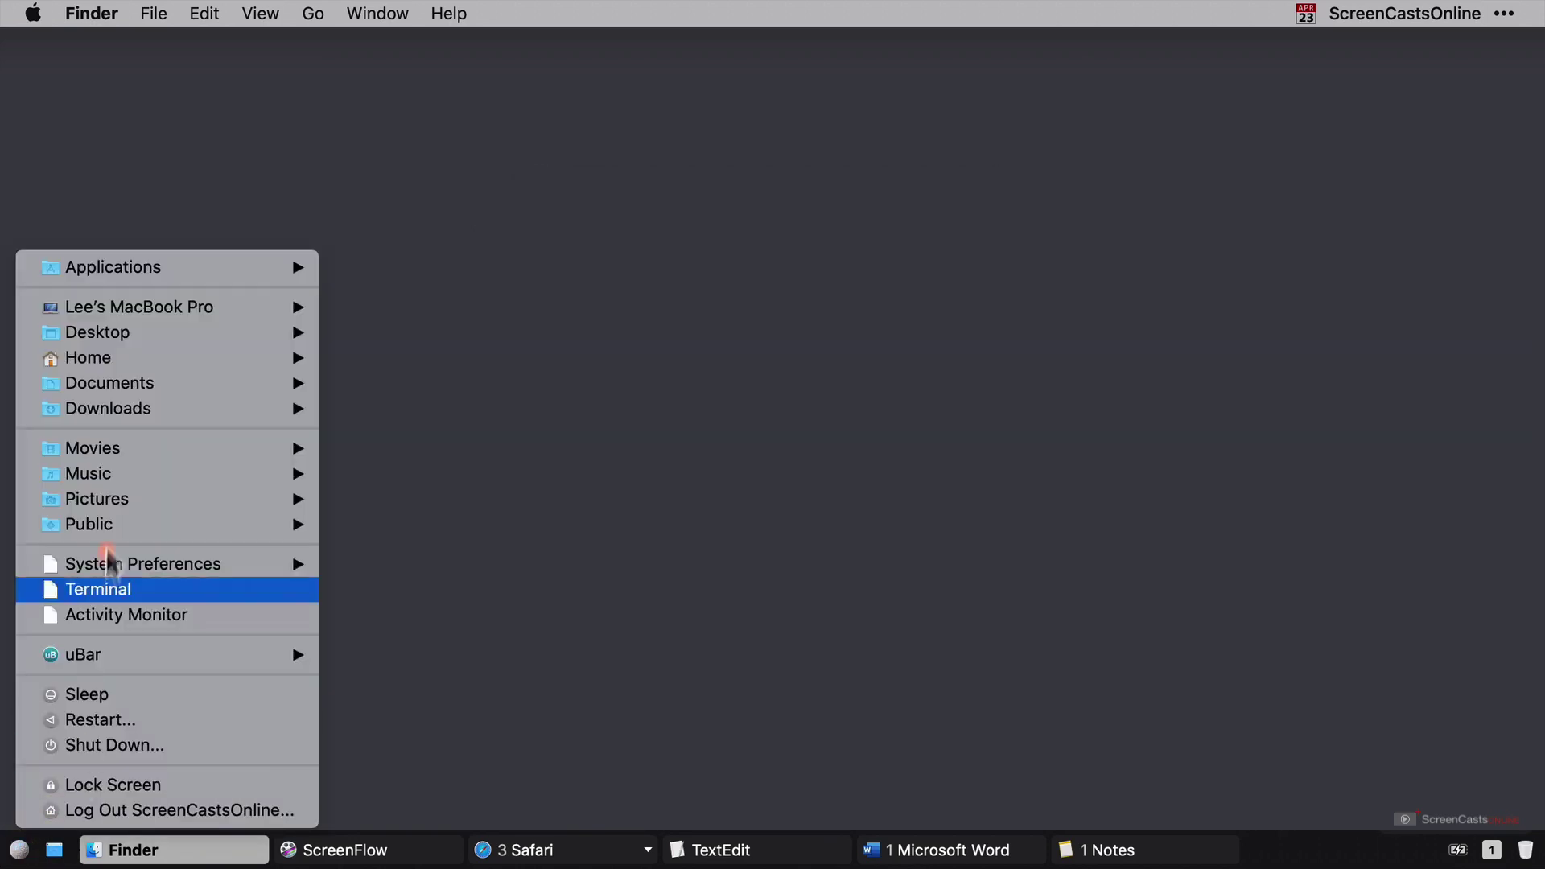
mouse_move(119, 377)
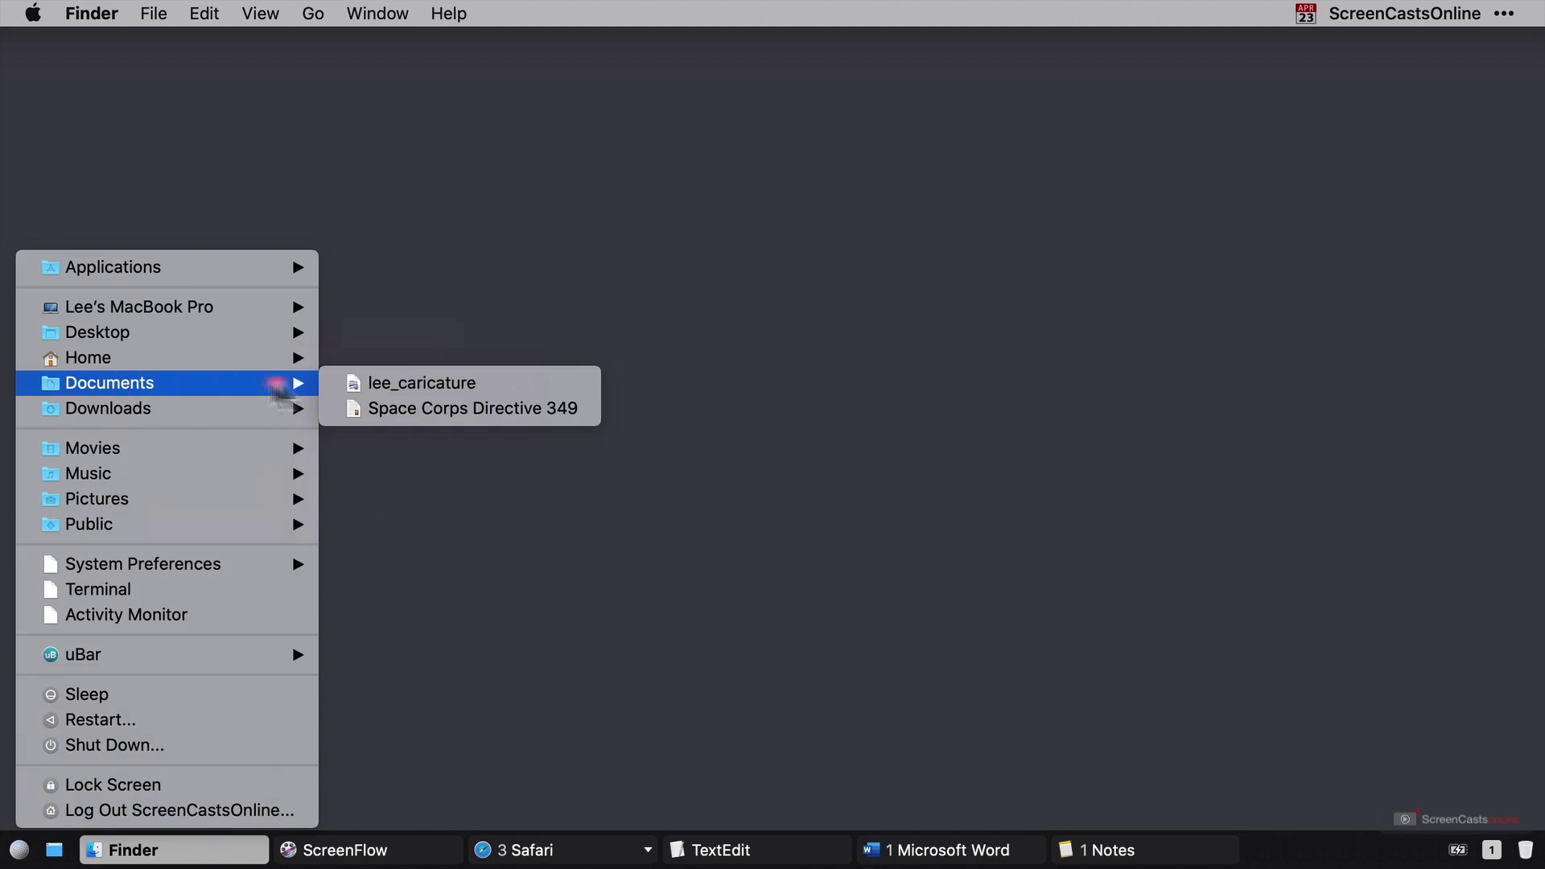
click(408, 408)
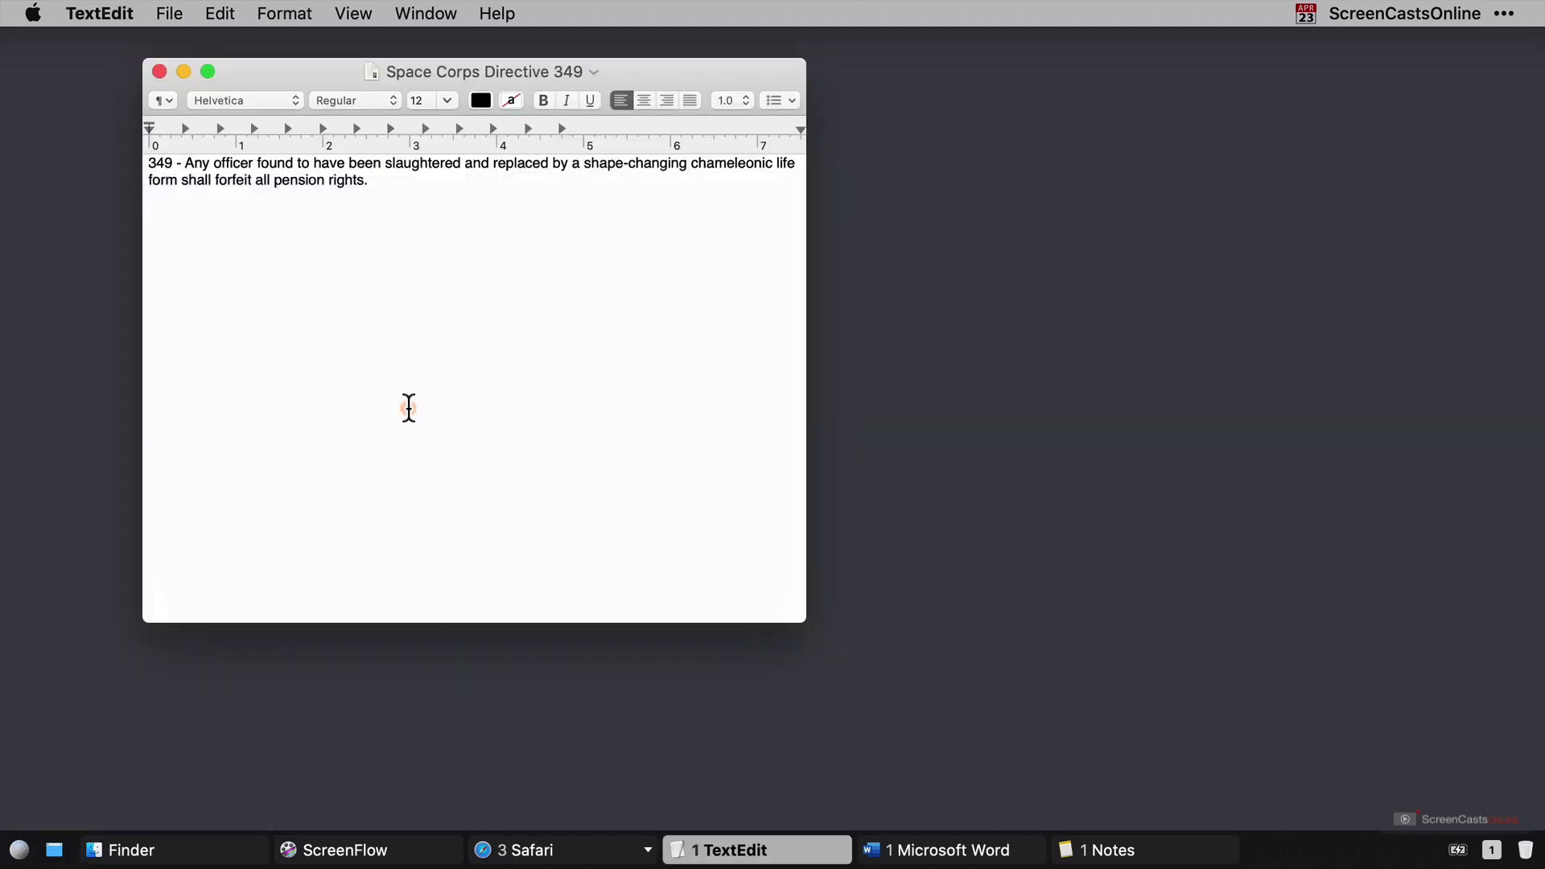